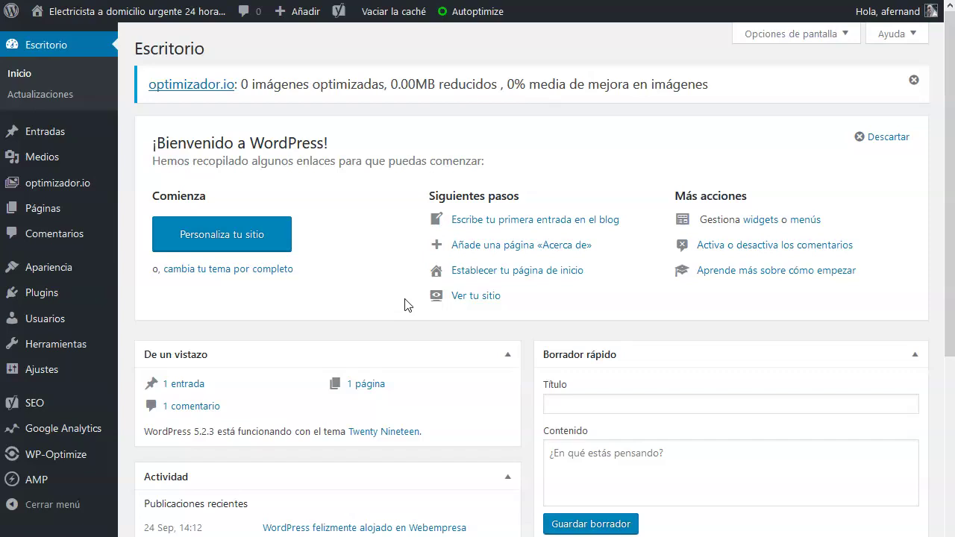
{"action": "left_click", "coordinate": [345, 273]}
{"action": "left_click", "coordinate": [288, 159]}
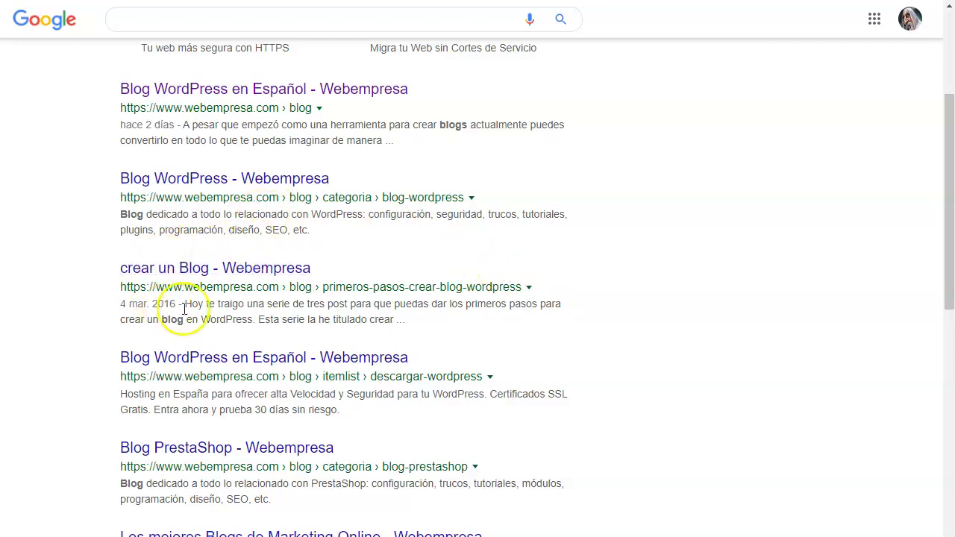
Examine the Webempresa blog search results in Google, noting the date and the publications and authors details in their snippets.
{"action": "left_click_drag", "start_coordinate": [184, 306], "coordinate": [121, 303]}
{"action": "scroll", "coordinate": [262, 388], "scroll_direction": "down", "scroll_amount": 1}
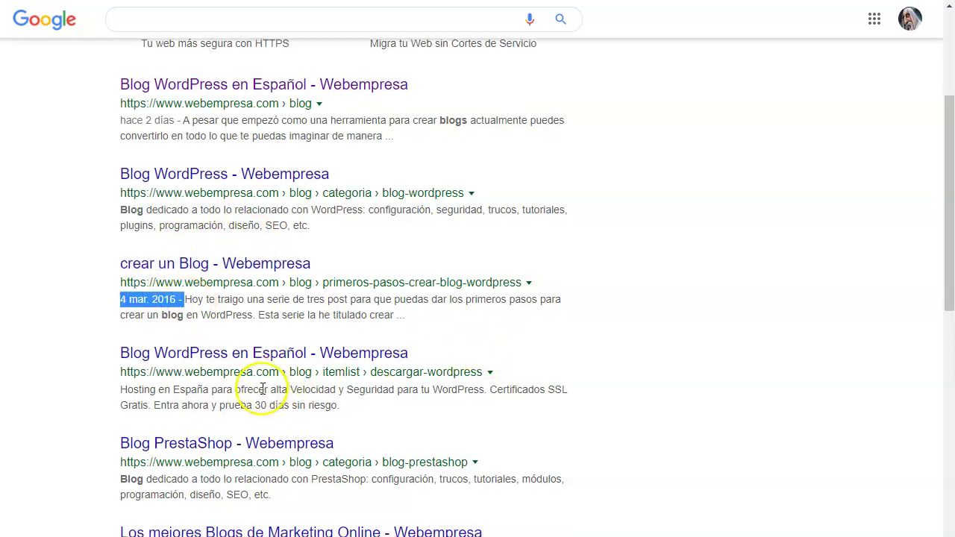
{"action": "scroll", "coordinate": [263, 388], "scroll_direction": "down", "scroll_amount": 2}
{"action": "left_click_drag", "start_coordinate": [485, 227], "coordinate": [117, 231]}
{"action": "left_click", "coordinate": [710, 262]}
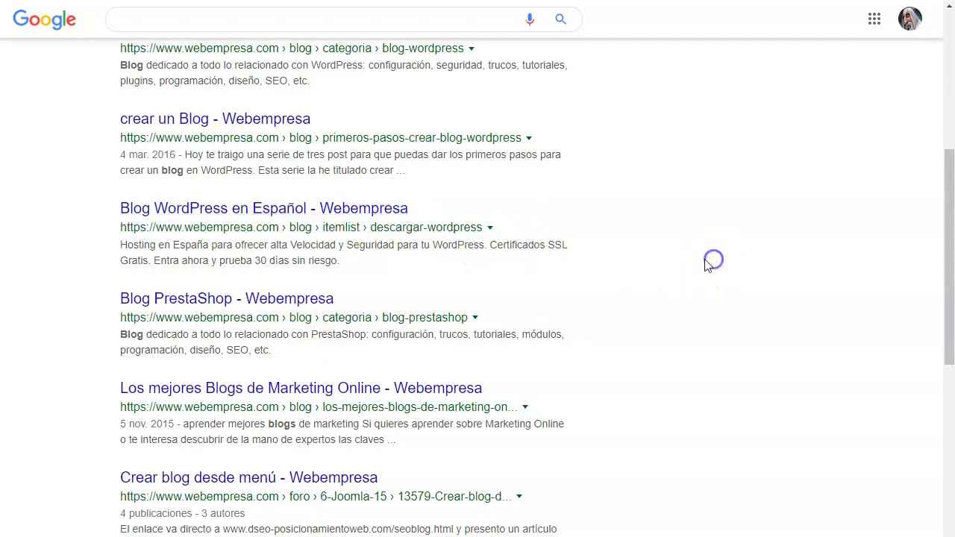
{"action": "scroll", "coordinate": [707, 263], "scroll_direction": "down", "scroll_amount": 4}
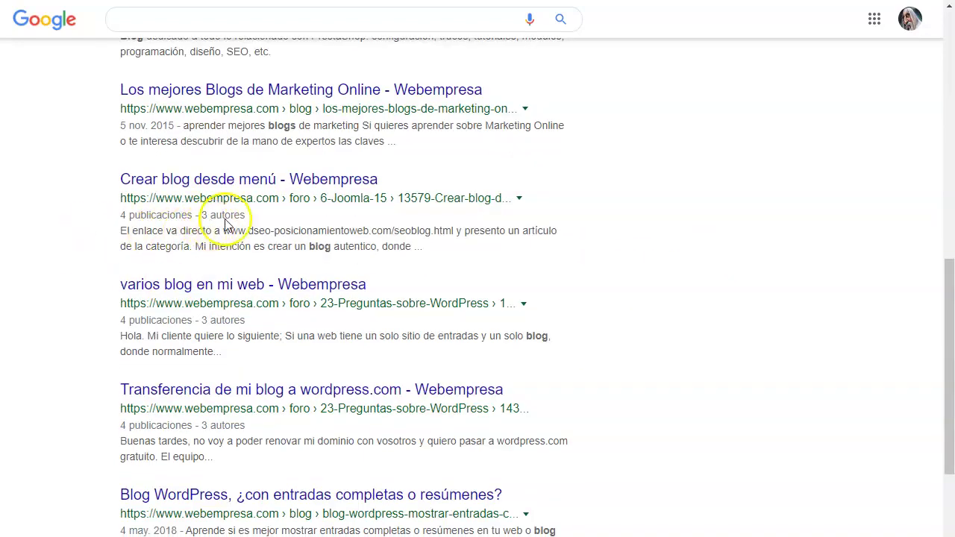
{"action": "left_click_drag", "start_coordinate": [246, 216], "coordinate": [122, 210]}
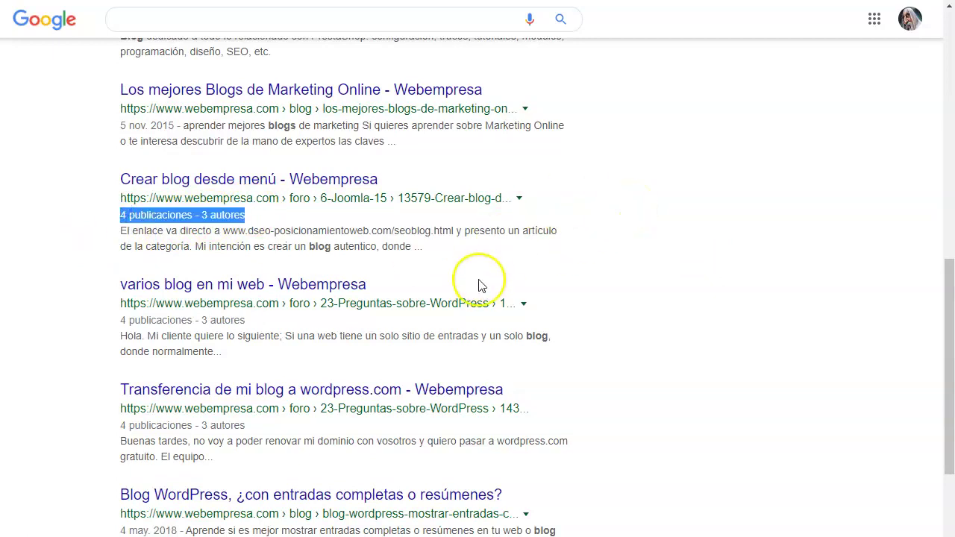
{"action": "scroll", "coordinate": [480, 286], "scroll_direction": "up", "scroll_amount": 3}
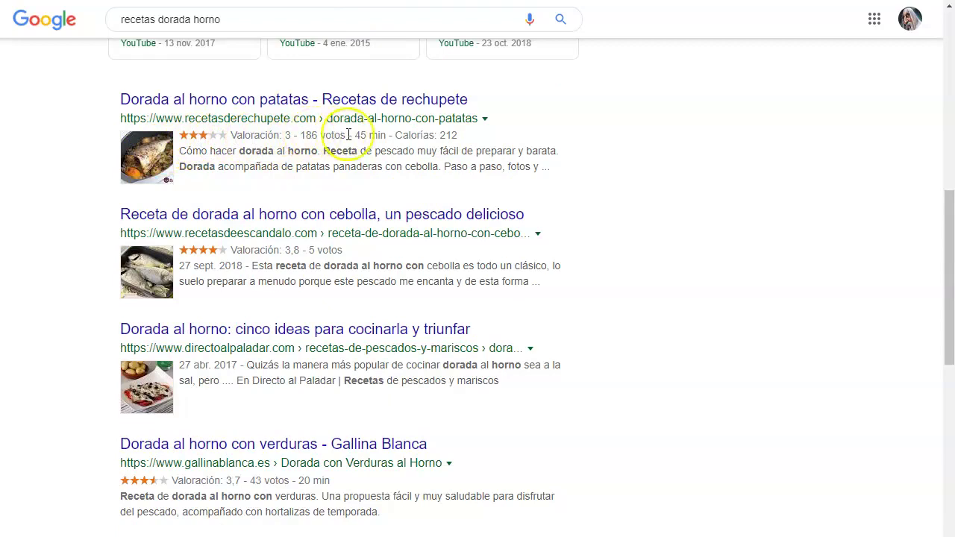
Examine the rich snippets in the Google results for "recetas dorada horno", including ratings, votes, cooking time and calories.
{"action": "left_click_drag", "start_coordinate": [348, 135], "coordinate": [473, 136]}
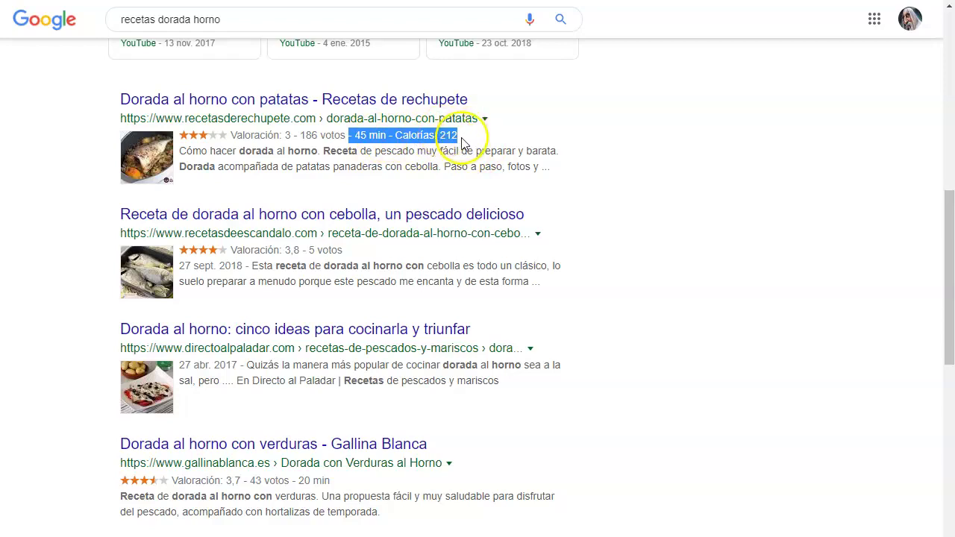
{"action": "scroll", "coordinate": [554, 243], "scroll_direction": "up", "scroll_amount": 1}
{"action": "scroll", "coordinate": [343, 341], "scroll_direction": "down", "scroll_amount": 3}
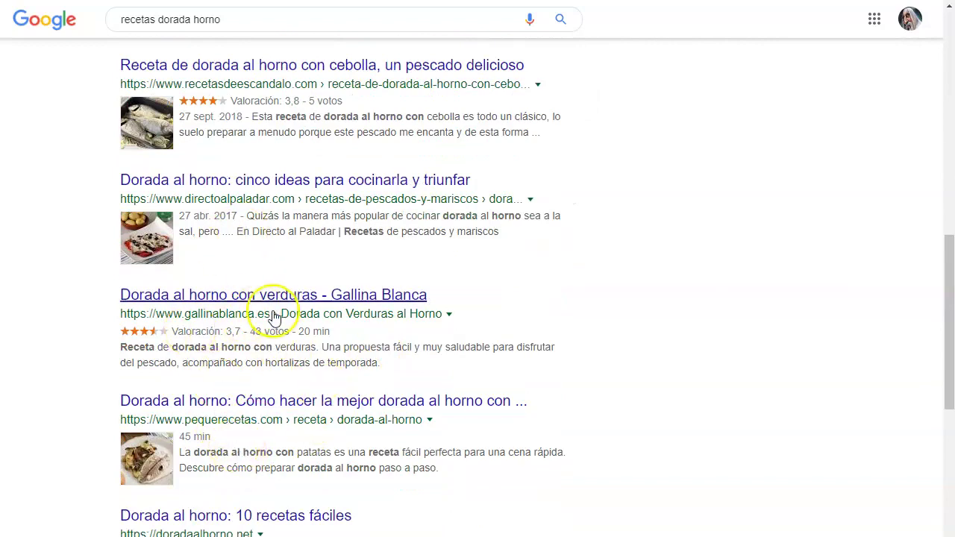
{"action": "scroll", "coordinate": [185, 273], "scroll_direction": "up", "scroll_amount": 3}
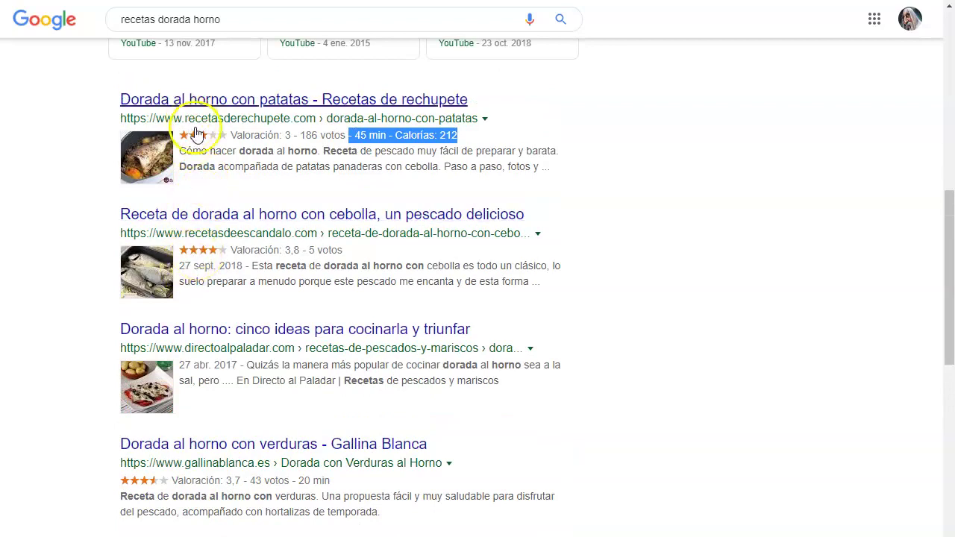
{"action": "scroll", "coordinate": [216, 164], "scroll_direction": "down", "scroll_amount": 3}
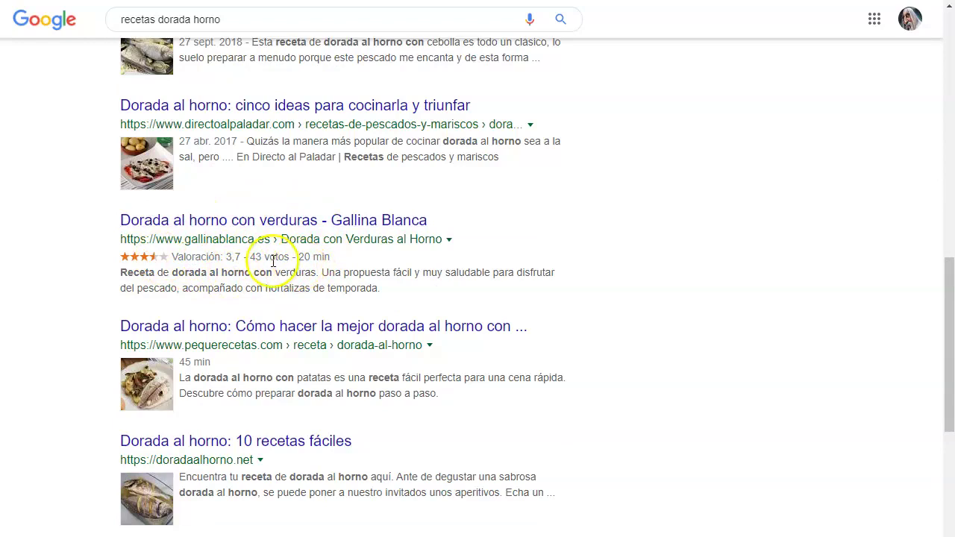
{"action": "scroll", "coordinate": [298, 422], "scroll_direction": "down", "scroll_amount": 1}
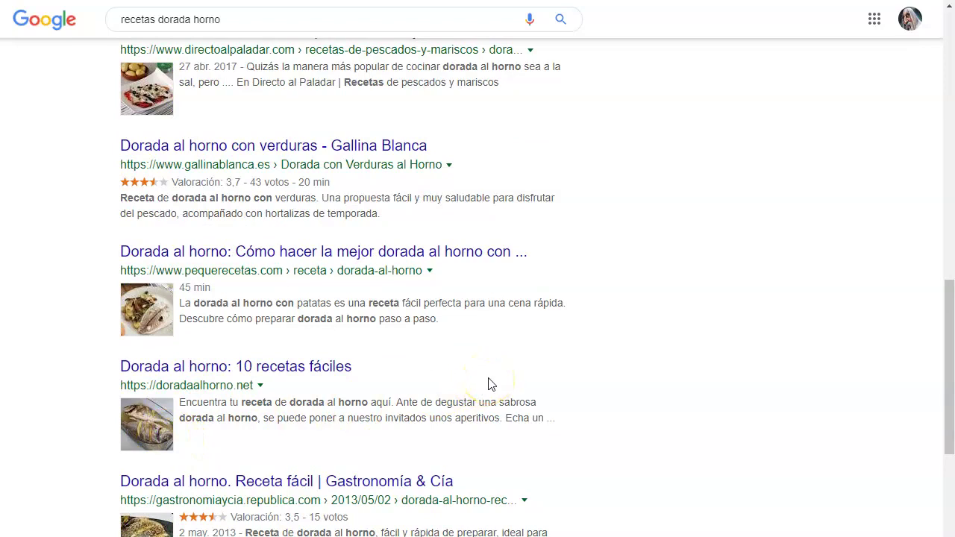
{"action": "scroll", "coordinate": [491, 384], "scroll_direction": "up", "scroll_amount": 3}
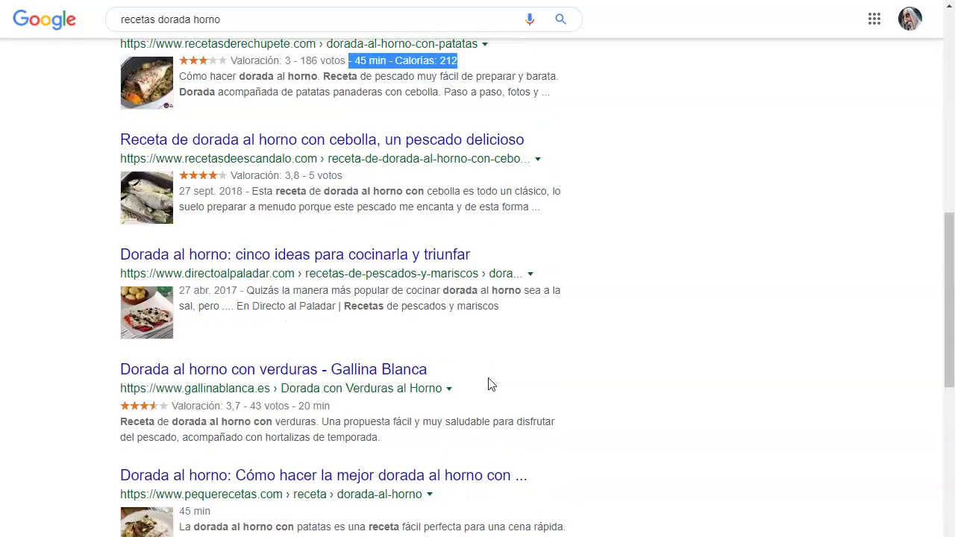
Examine the video carousel above the recipe results and preview its videos.
{"action": "scroll", "coordinate": [492, 384], "scroll_direction": "up", "scroll_amount": 4}
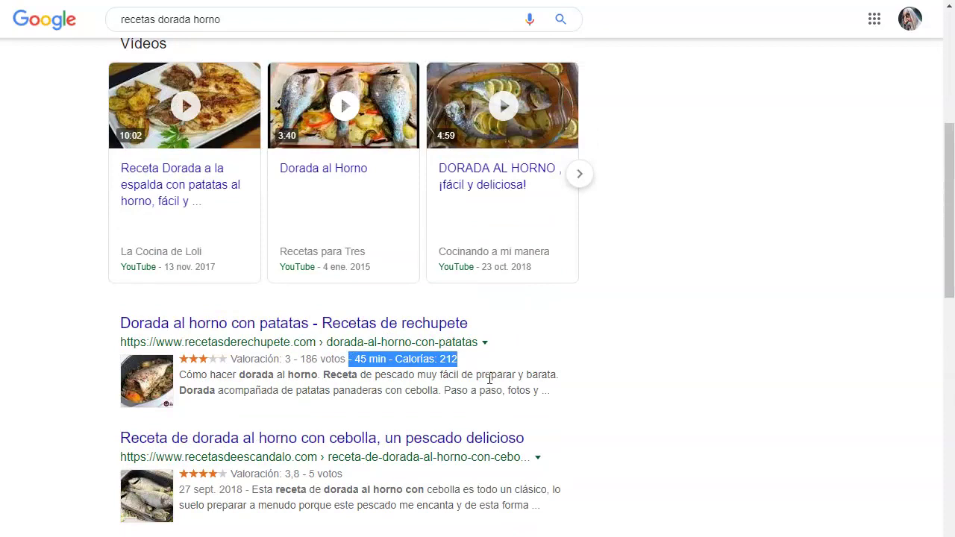
{"action": "scroll", "coordinate": [202, 284], "scroll_direction": "up", "scroll_amount": 1}
{"action": "mouse_move", "coordinate": [175, 142]}
{"action": "mouse_move", "coordinate": [562, 249]}
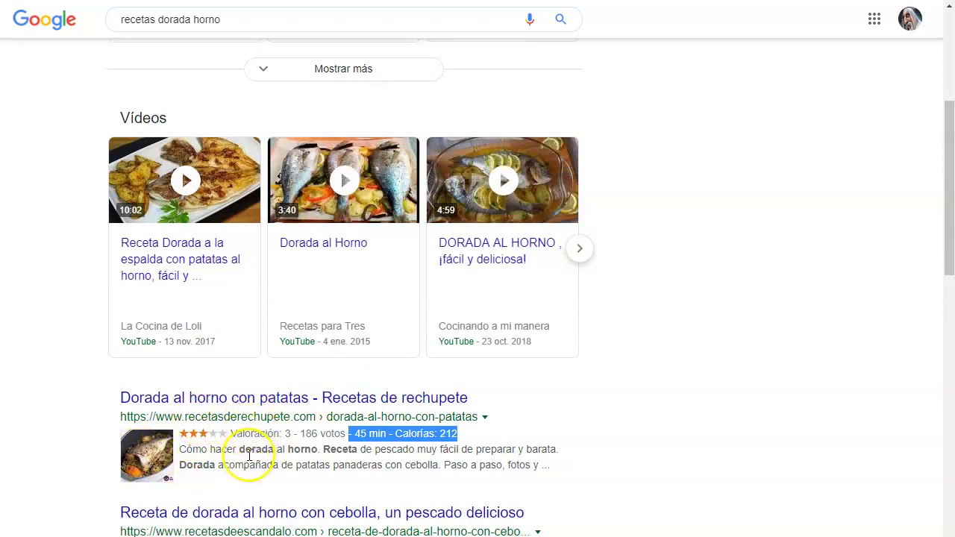
{"action": "mouse_move", "coordinate": [388, 298]}
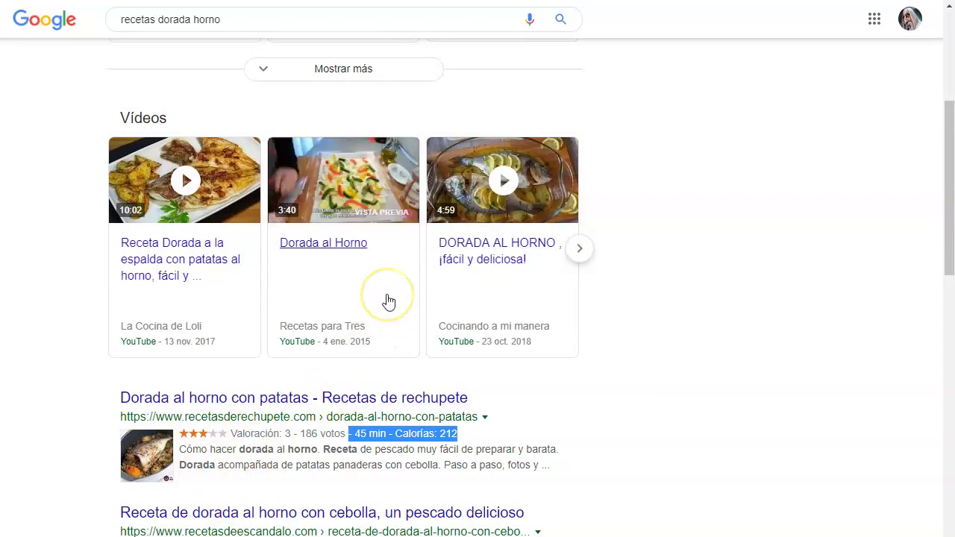
{"action": "mouse_move", "coordinate": [433, 306]}
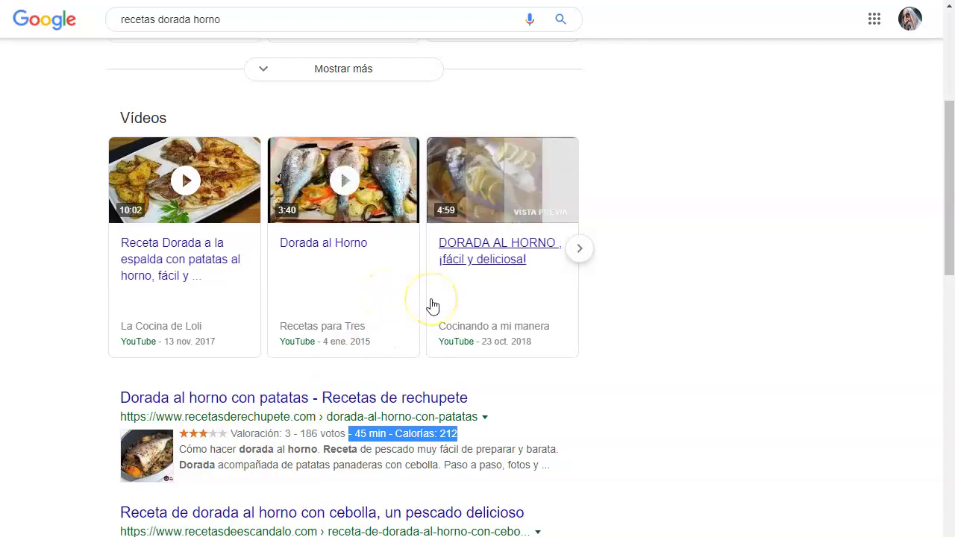
{"action": "mouse_move", "coordinate": [224, 169]}
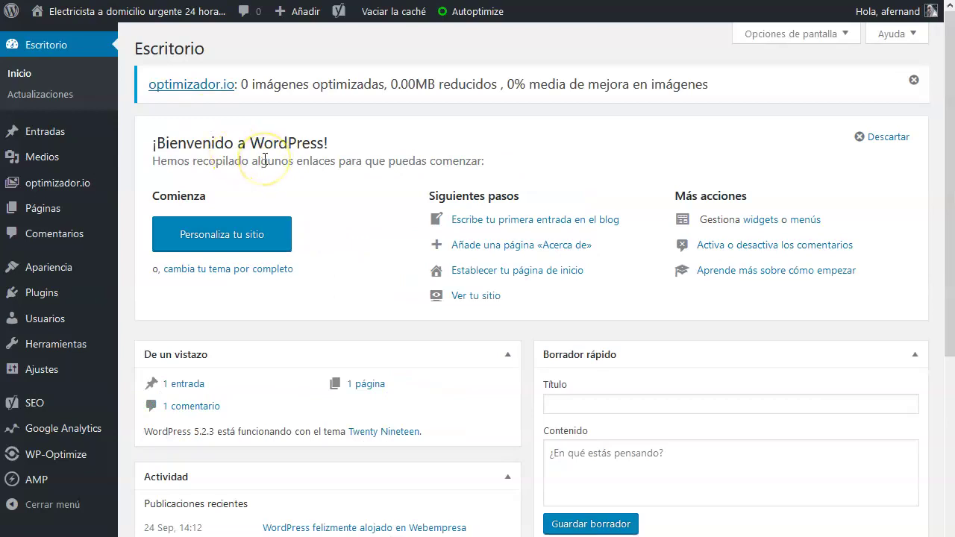
Open the installed plugins list in the WordPress admin and review the plugins it contains.
{"action": "mouse_move", "coordinate": [107, 302]}
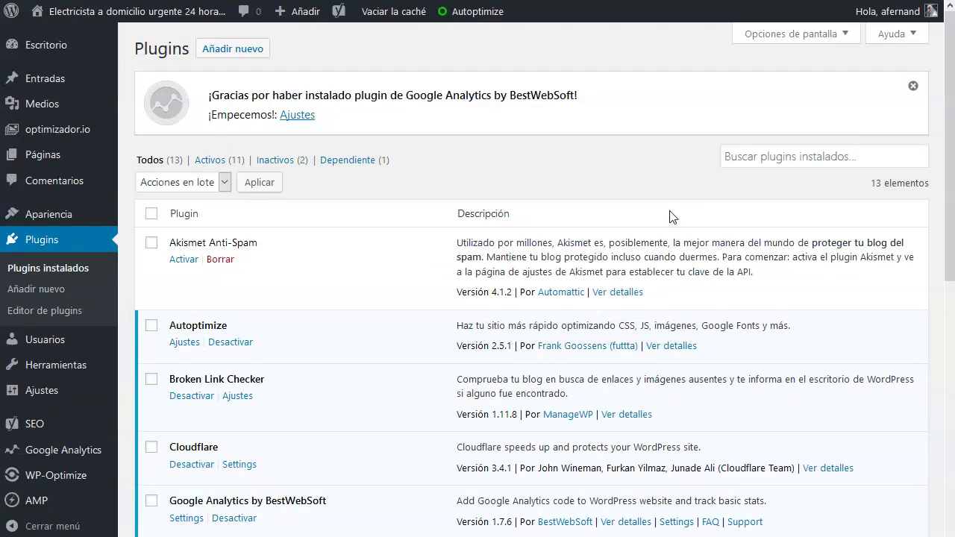
{"action": "left_click", "coordinate": [639, 213]}
{"action": "scroll", "coordinate": [426, 192], "scroll_direction": "down", "scroll_amount": 4}
{"action": "scroll", "coordinate": [224, 135], "scroll_direction": "up", "scroll_amount": 4}
Search the new plugins directory for "wp seo structured data schema".
{"action": "left_click", "coordinate": [227, 49]}
{"action": "left_click", "coordinate": [737, 91]}
{"action": "type", "text": "wp"}
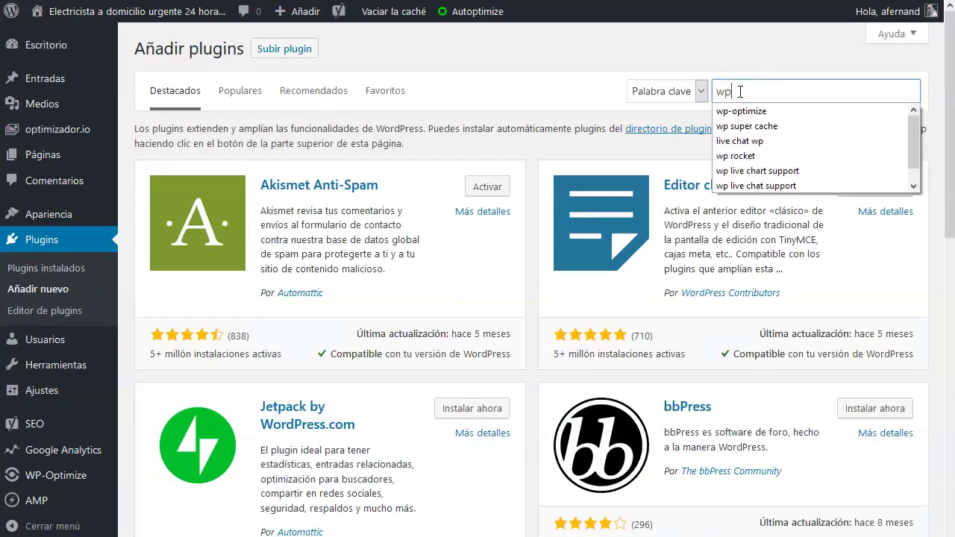
{"action": "type", "text": " seo s"}
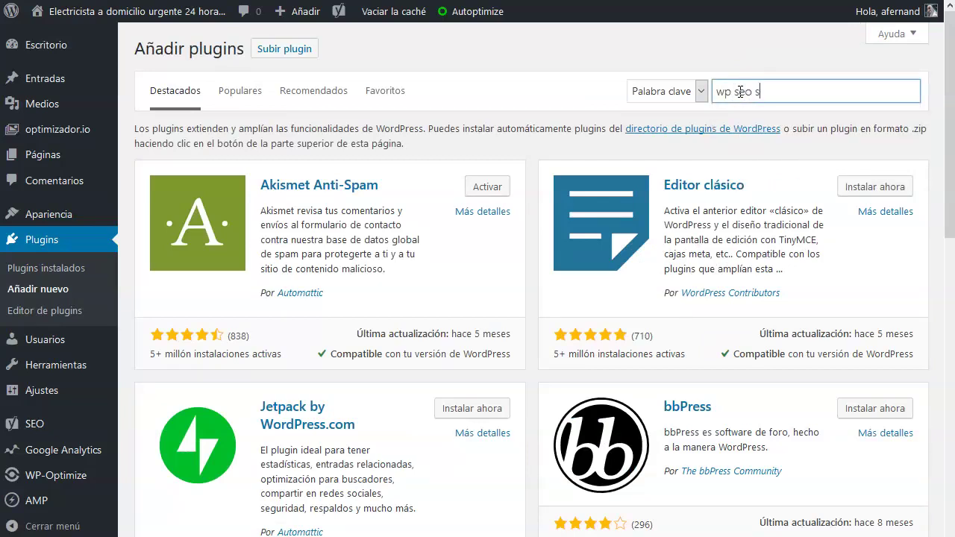
{"action": "type", "text": "tructure"}
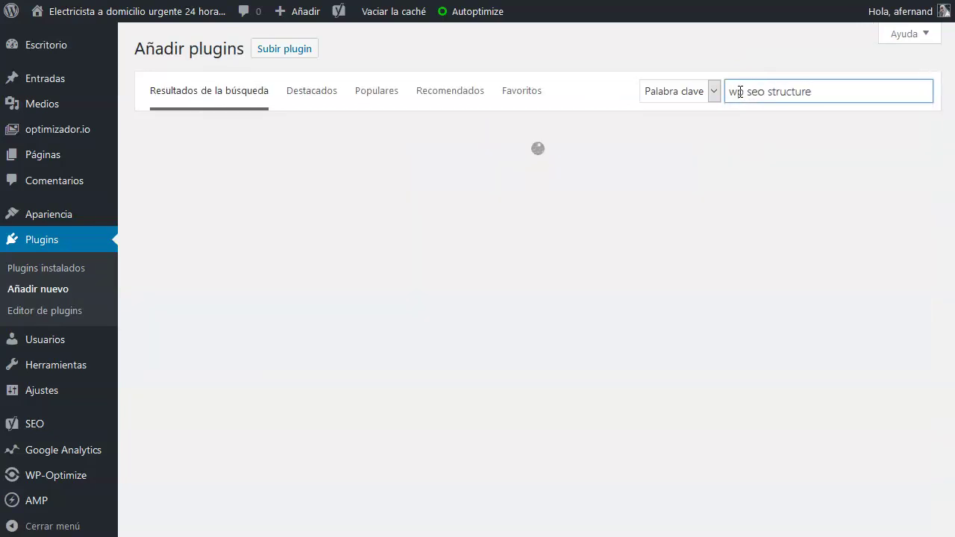
{"action": "type", "text": "d data sc"}
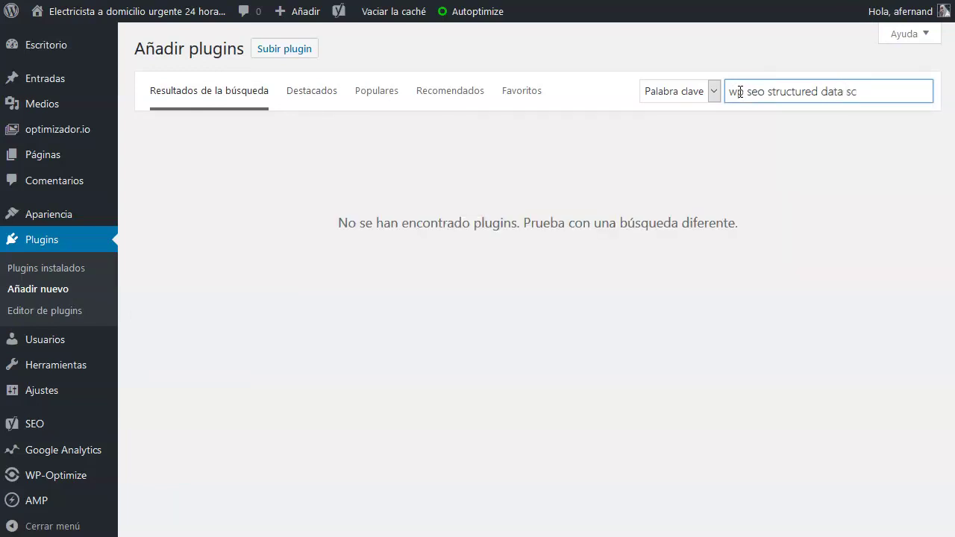
{"action": "type", "text": "hema"}
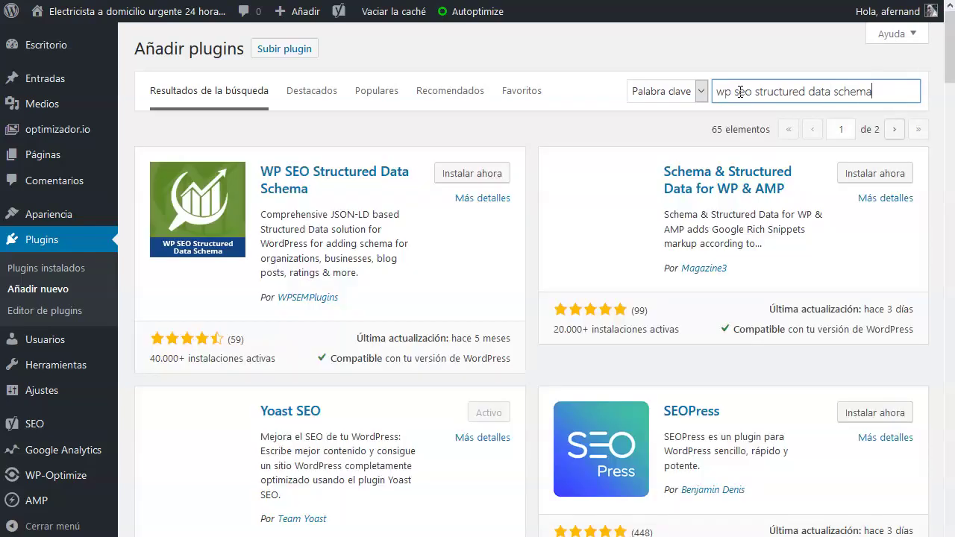
Install and activate the WP SEO Structured Data Schema plugin and locate its entry among the installed plugins.
{"action": "left_click", "coordinate": [452, 173]}
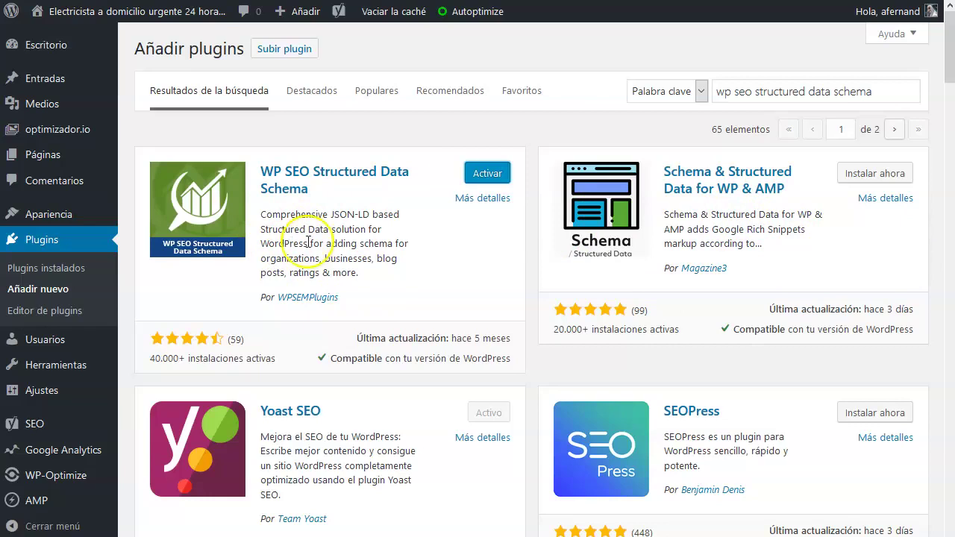
{"action": "left_click", "coordinate": [470, 176]}
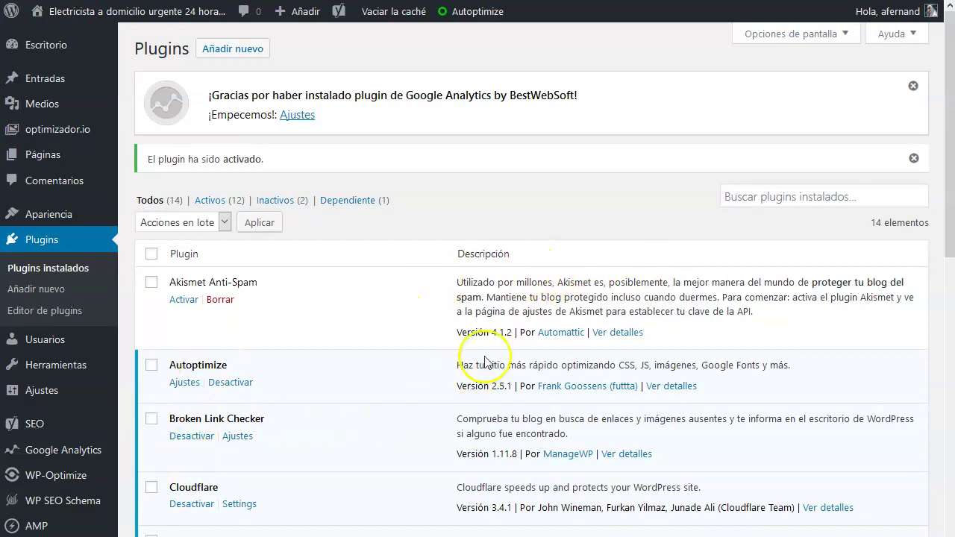
{"action": "scroll", "coordinate": [492, 310], "scroll_direction": "down", "scroll_amount": 3}
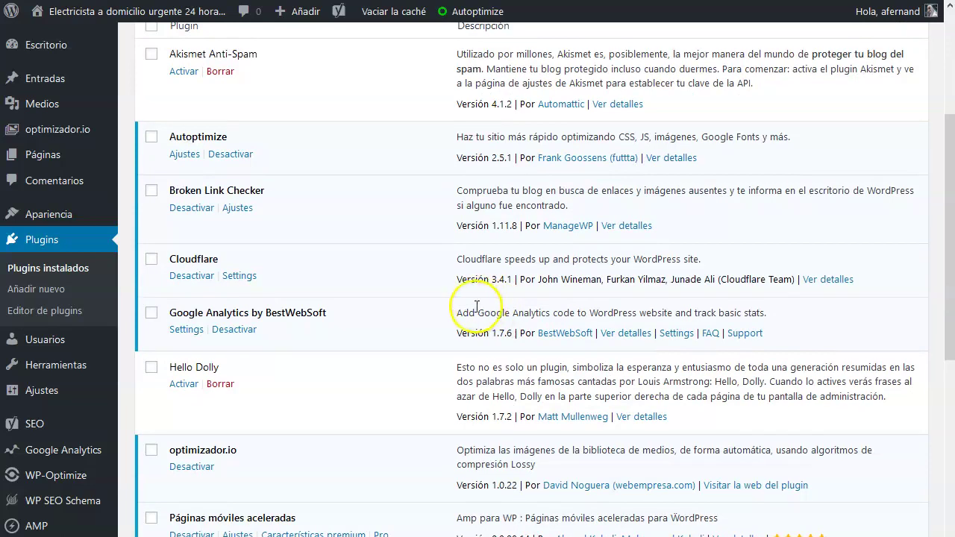
{"action": "scroll", "coordinate": [433, 314], "scroll_direction": "down", "scroll_amount": 3}
{"action": "scroll", "coordinate": [418, 323], "scroll_direction": "down", "scroll_amount": 3}
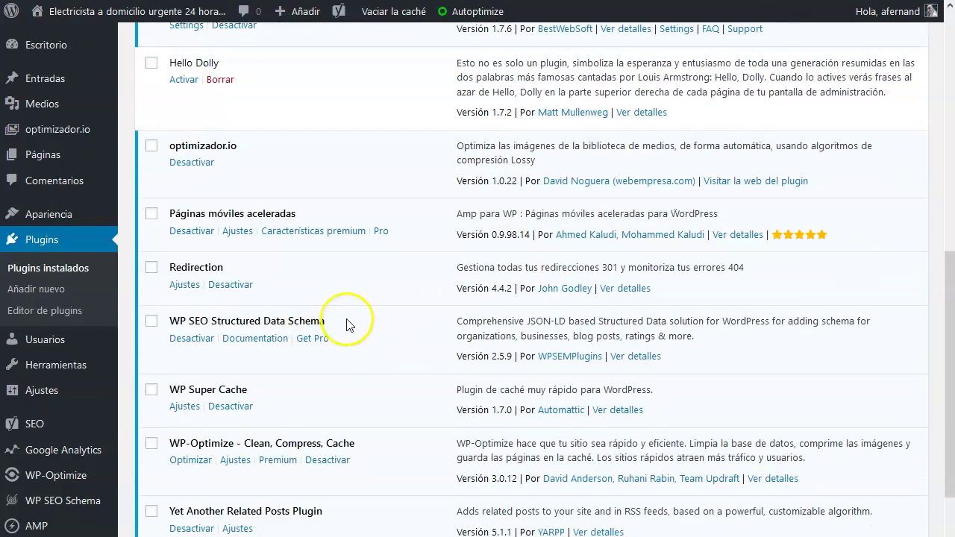
{"action": "scroll", "coordinate": [257, 261], "scroll_direction": "up", "scroll_amount": 1}
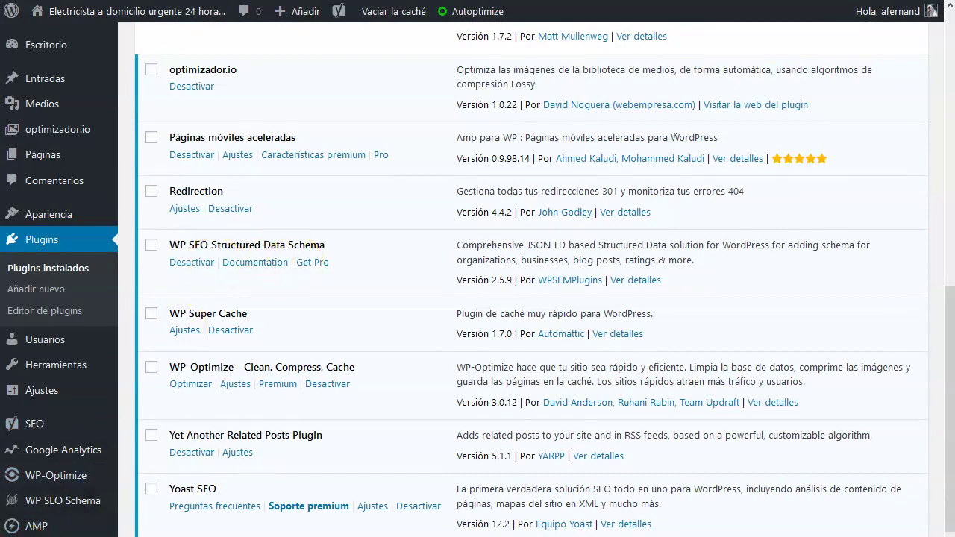
{"action": "scroll", "coordinate": [234, 271], "scroll_direction": "up", "scroll_amount": 1}
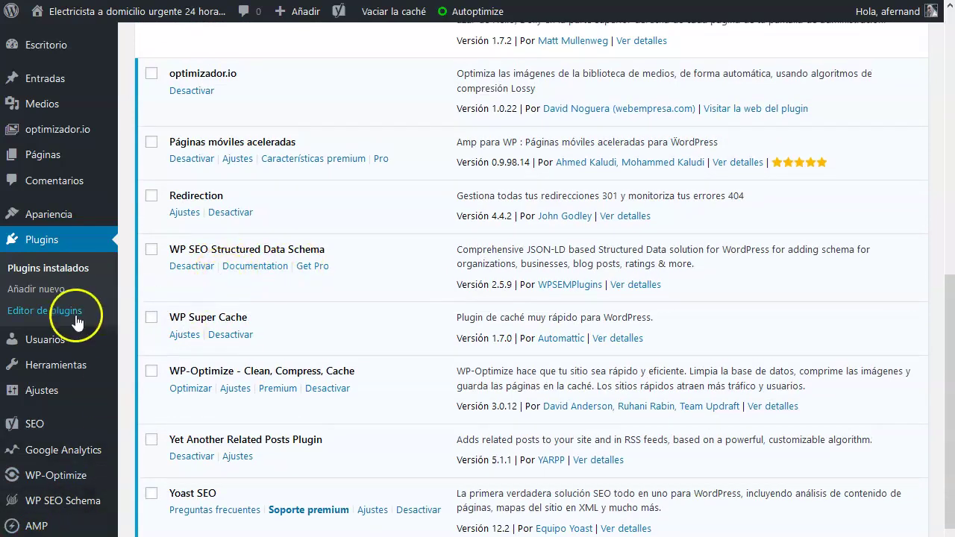
Open the WP SEO Structured Data Schema general settings and focus the Website Url field.
{"action": "mouse_move", "coordinate": [59, 505]}
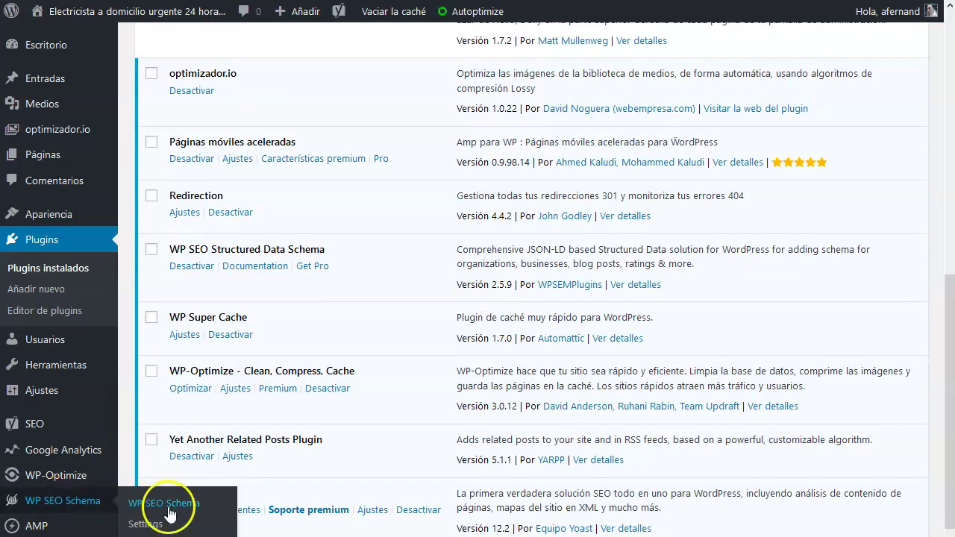
{"action": "left_click", "coordinate": [313, 266]}
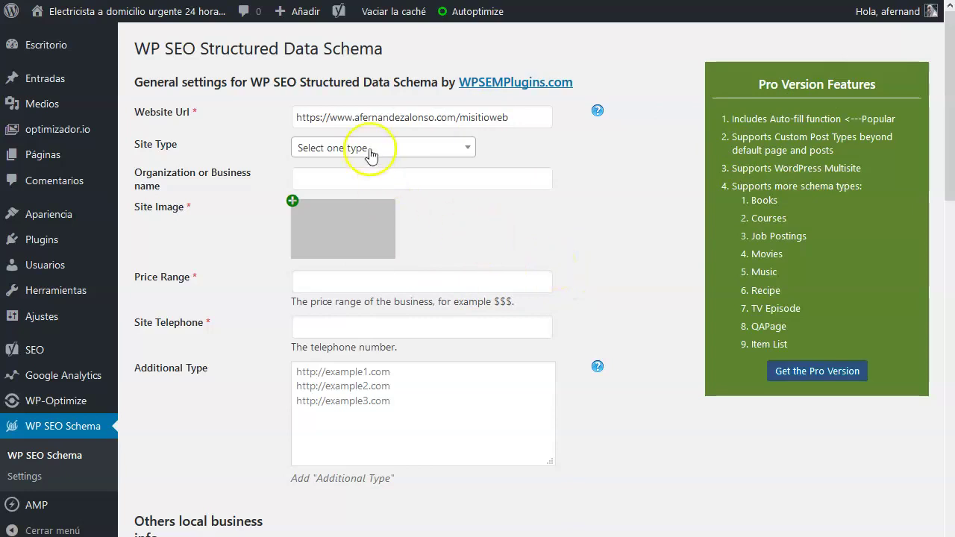
{"action": "left_click", "coordinate": [353, 113]}
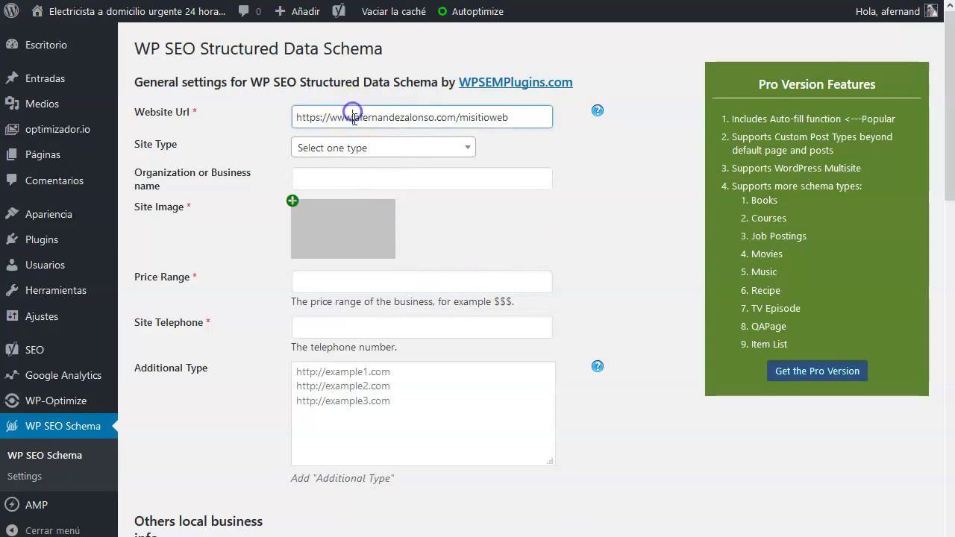
Browse the available site types and set the Site Type to LocalBusiness.
{"action": "left_click", "coordinate": [401, 147]}
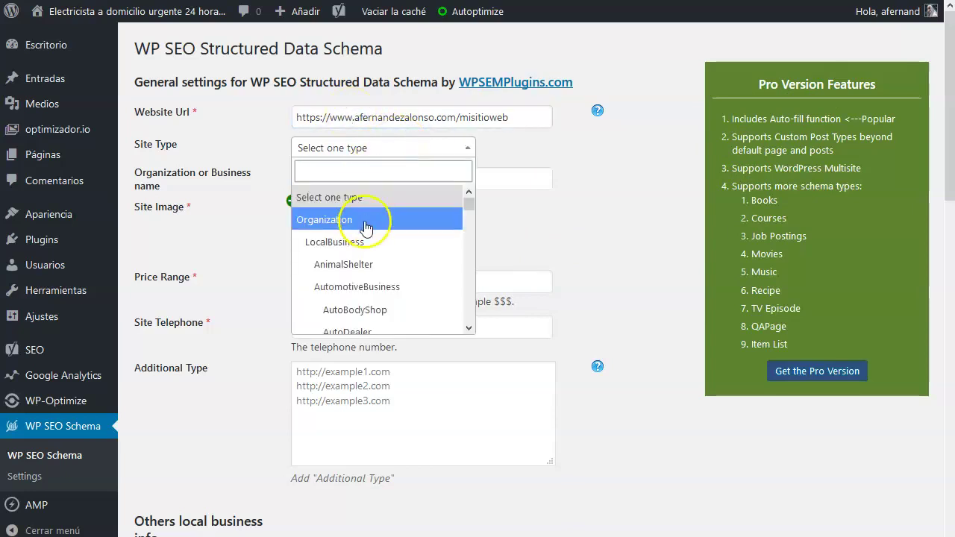
{"action": "scroll", "coordinate": [373, 224], "scroll_direction": "down", "scroll_amount": 4}
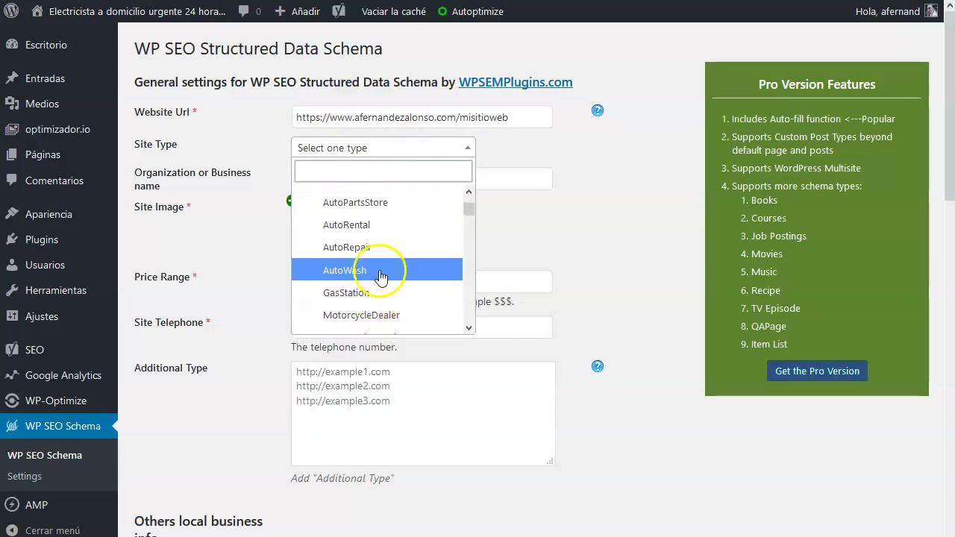
{"action": "scroll", "coordinate": [392, 269], "scroll_direction": "up", "scroll_amount": 4}
{"action": "scroll", "coordinate": [370, 248], "scroll_direction": "down", "scroll_amount": 15}
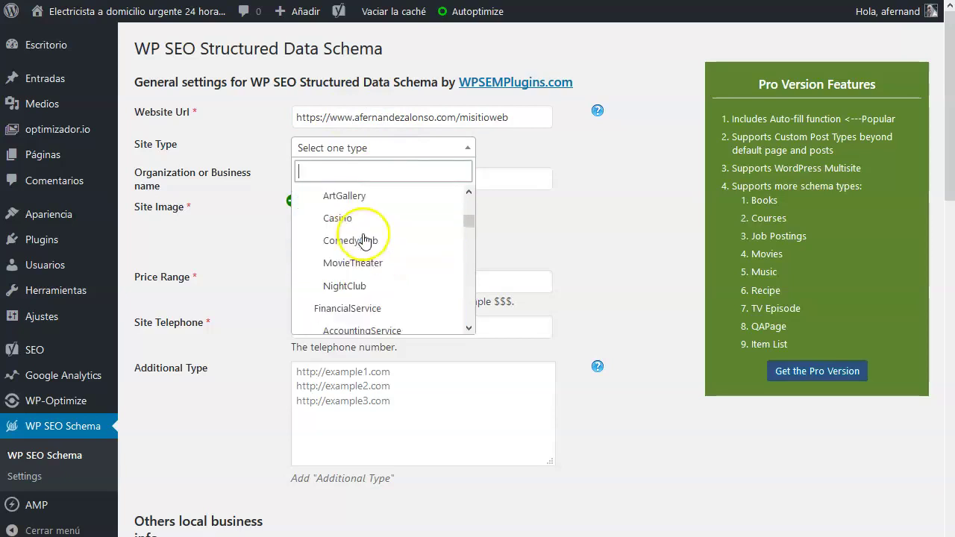
{"action": "scroll", "coordinate": [365, 243], "scroll_direction": "down", "scroll_amount": 12}
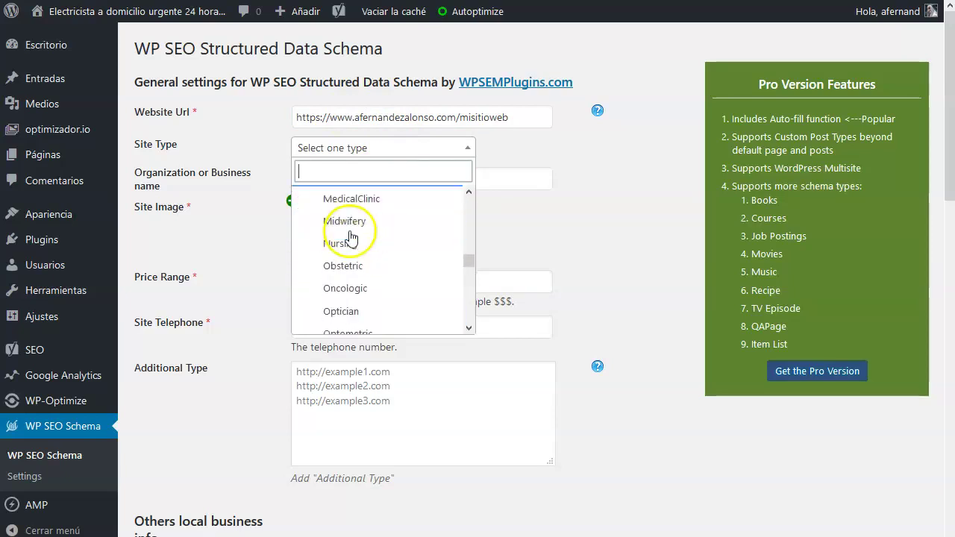
{"action": "scroll", "coordinate": [356, 237], "scroll_direction": "down", "scroll_amount": 12}
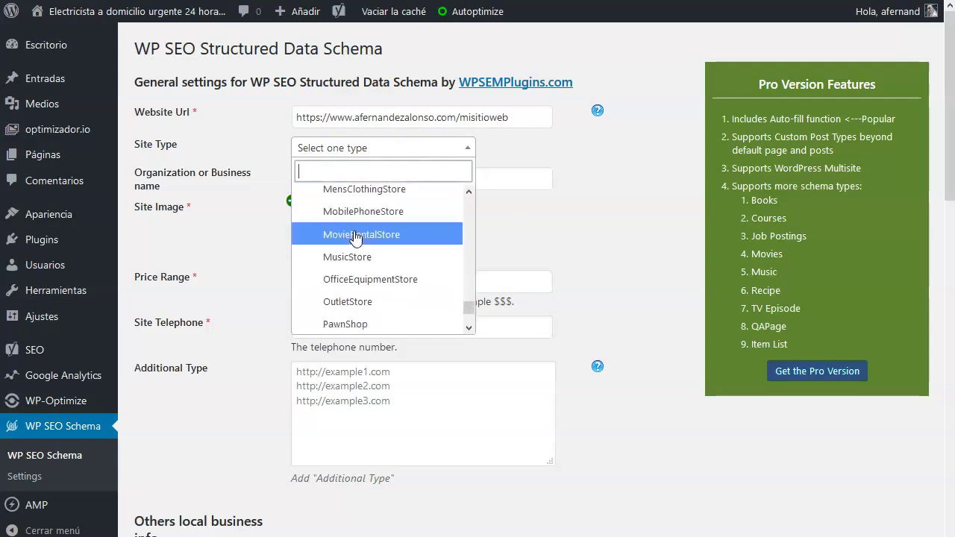
{"action": "scroll", "coordinate": [365, 276], "scroll_direction": "up", "scroll_amount": 15}
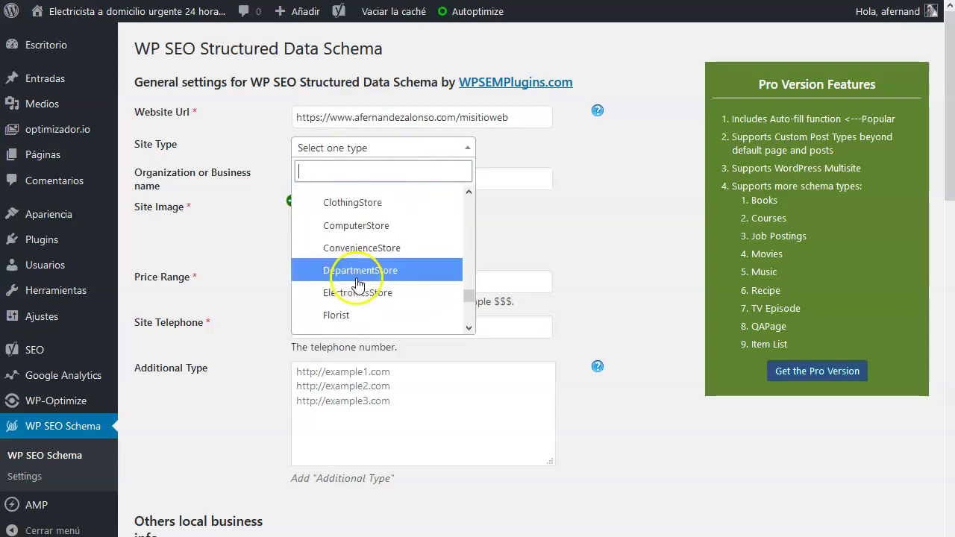
{"action": "scroll", "coordinate": [366, 282], "scroll_direction": "up", "scroll_amount": 3}
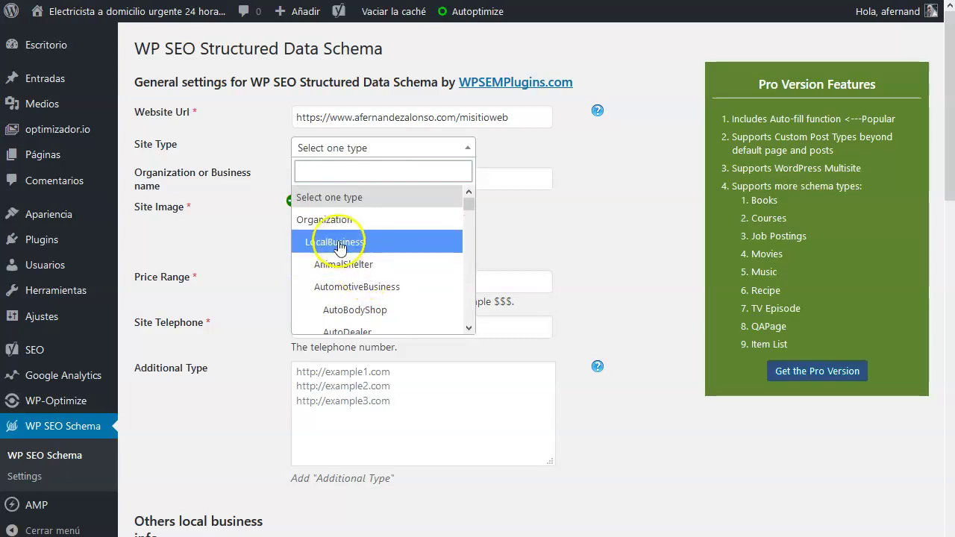
{"action": "left_click", "coordinate": [349, 241]}
Set the Organization or Business name to "Electricista a domicilio" and enter the business phone number as Site Telephone.
{"action": "left_click", "coordinate": [361, 183]}
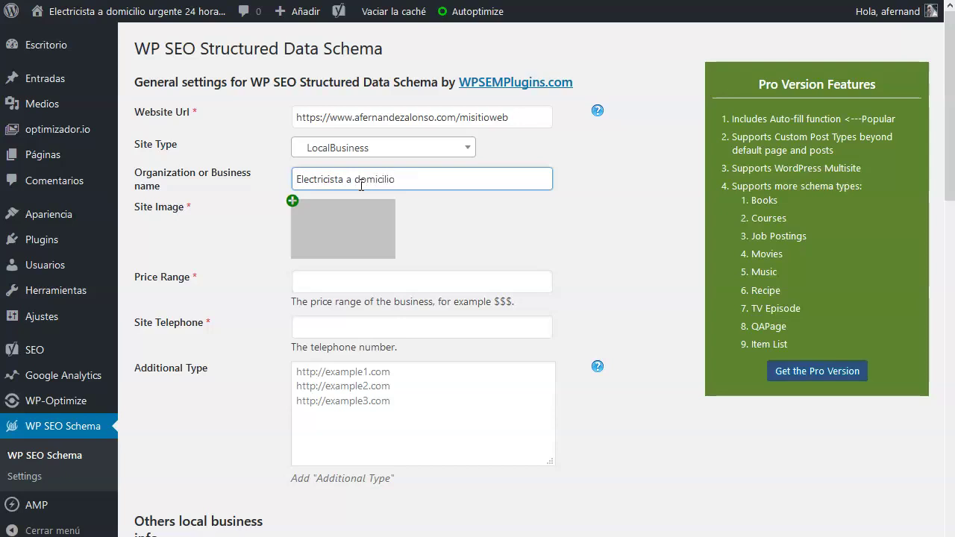
{"action": "left_click", "coordinate": [325, 278]}
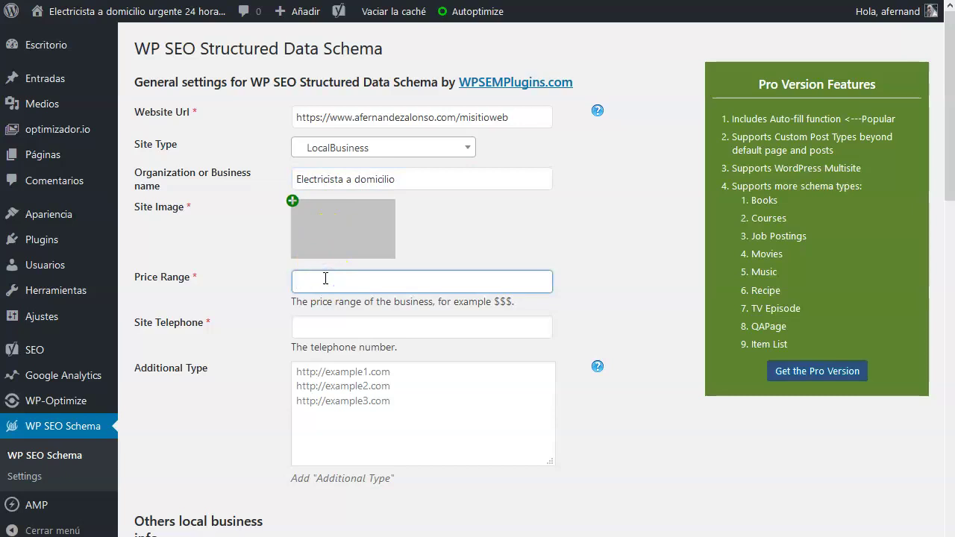
{"action": "left_click", "coordinate": [334, 330]}
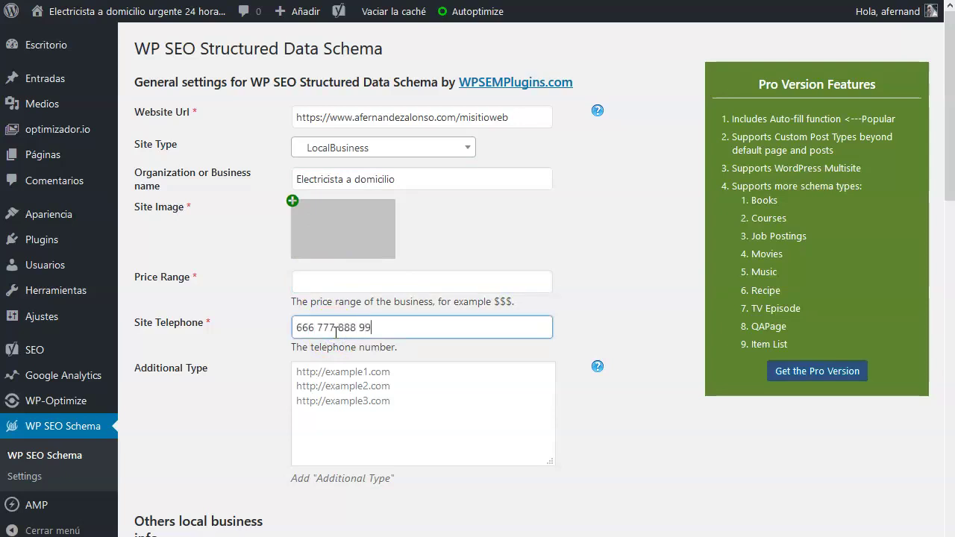
Review the remaining general settings, from Additional Type, description and operation hours to geocoordinates, address and organization logo.
{"action": "left_click", "coordinate": [380, 415]}
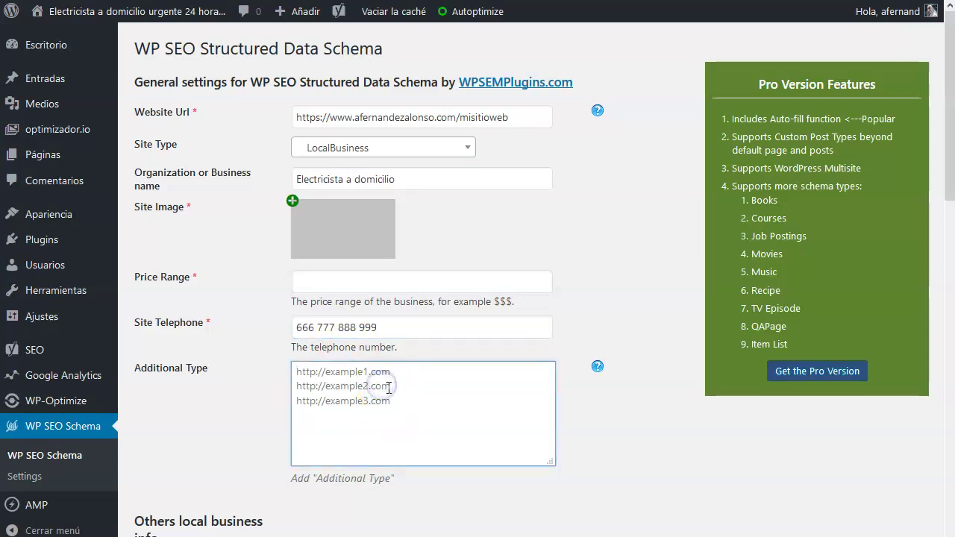
{"action": "scroll", "coordinate": [421, 403], "scroll_direction": "down", "scroll_amount": 2}
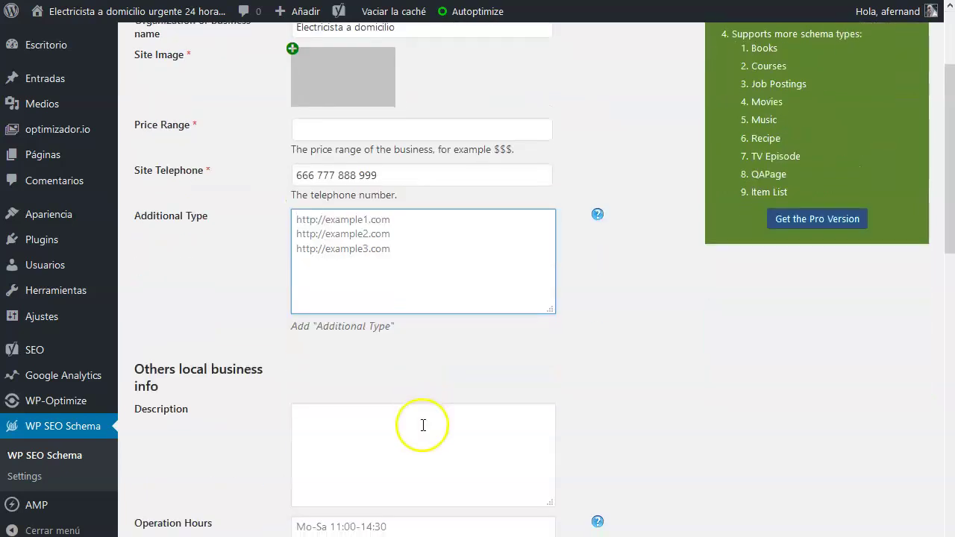
{"action": "scroll", "coordinate": [437, 425], "scroll_direction": "down", "scroll_amount": 2}
{"action": "scroll", "coordinate": [448, 373], "scroll_direction": "up", "scroll_amount": 4}
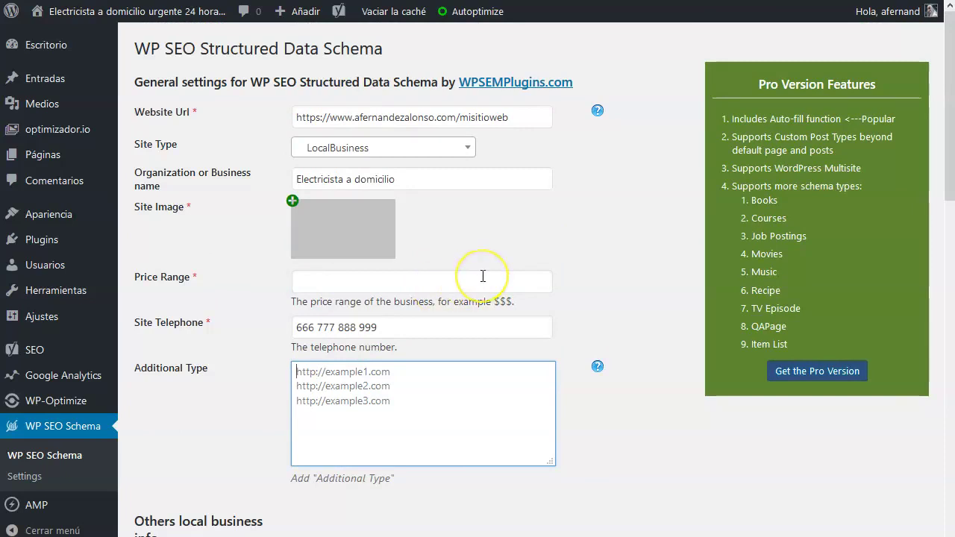
{"action": "scroll", "coordinate": [483, 280], "scroll_direction": "down", "scroll_amount": 9}
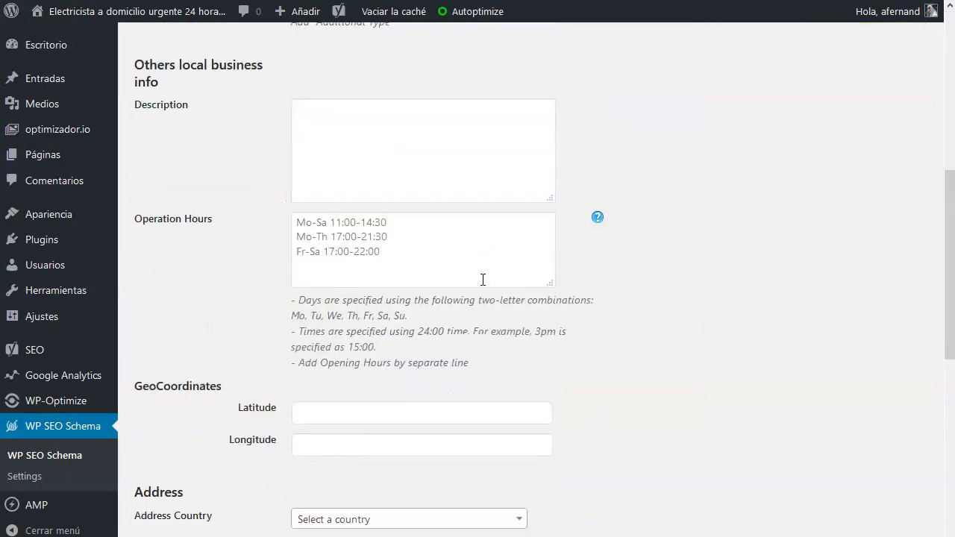
{"action": "scroll", "coordinate": [482, 286], "scroll_direction": "up", "scroll_amount": 5}
{"action": "scroll", "coordinate": [483, 286], "scroll_direction": "down", "scroll_amount": 5}
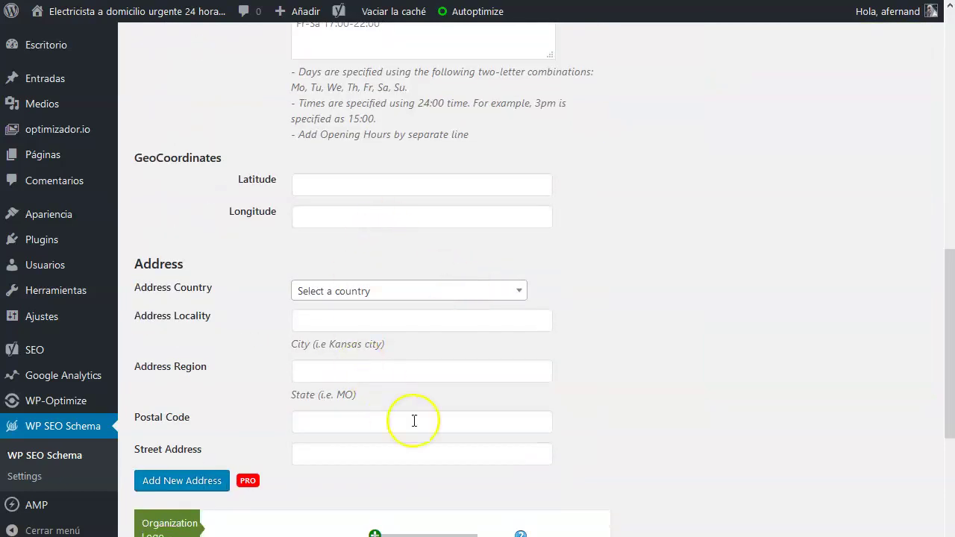
{"action": "scroll", "coordinate": [478, 296], "scroll_direction": "down", "scroll_amount": 4}
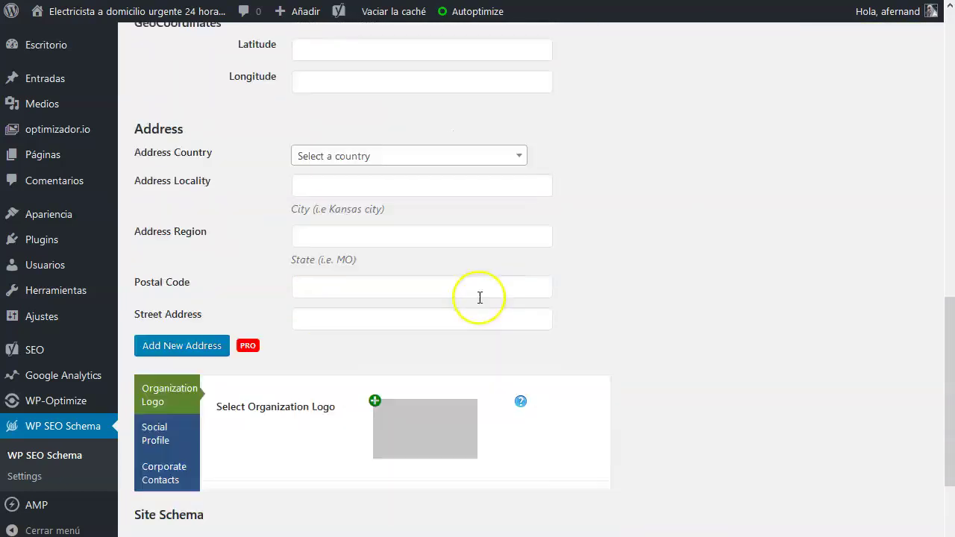
{"action": "scroll", "coordinate": [625, 262], "scroll_direction": "up", "scroll_amount": 5}
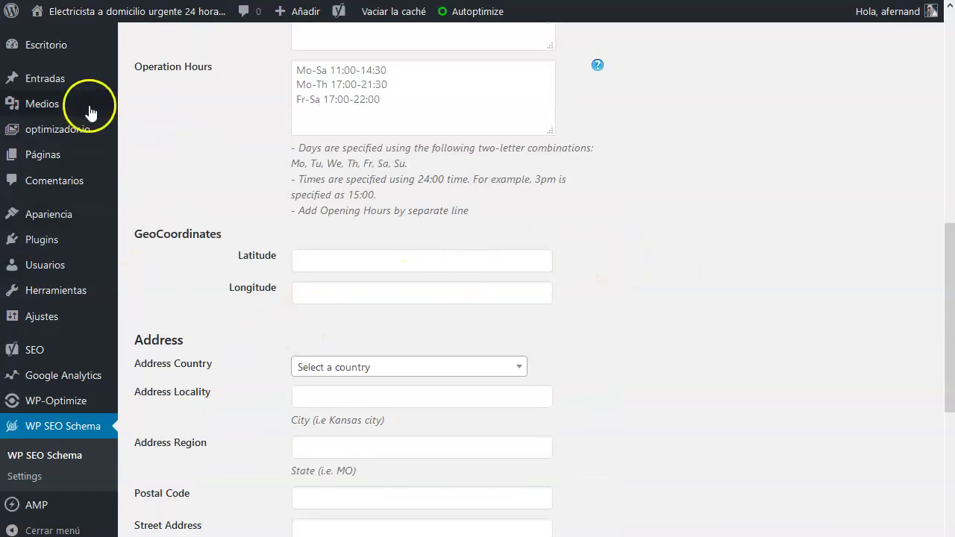
Open the post "WordPress felizmente alojado en Webempresa" for editing and dismiss its autosave notice.
{"action": "mouse_move", "coordinate": [59, 80]}
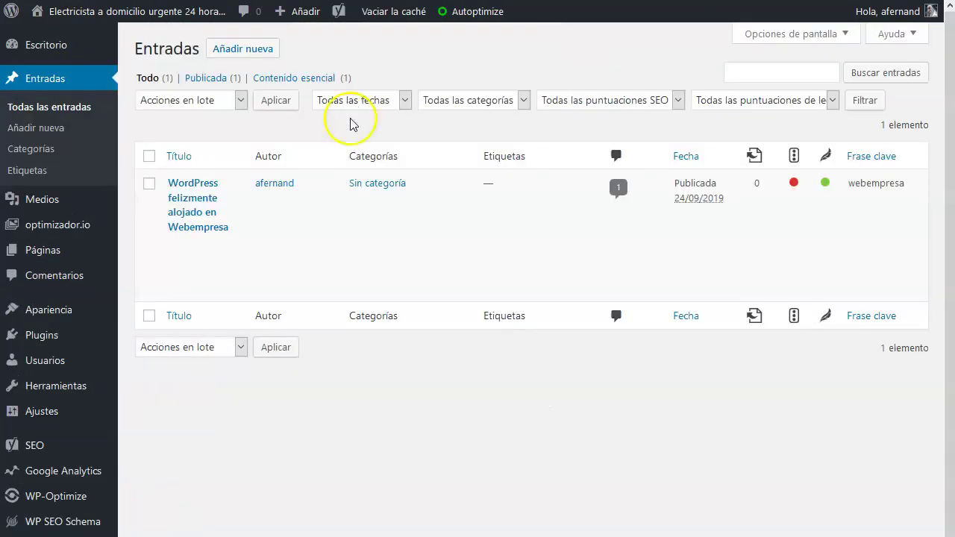
{"action": "left_click", "coordinate": [184, 212]}
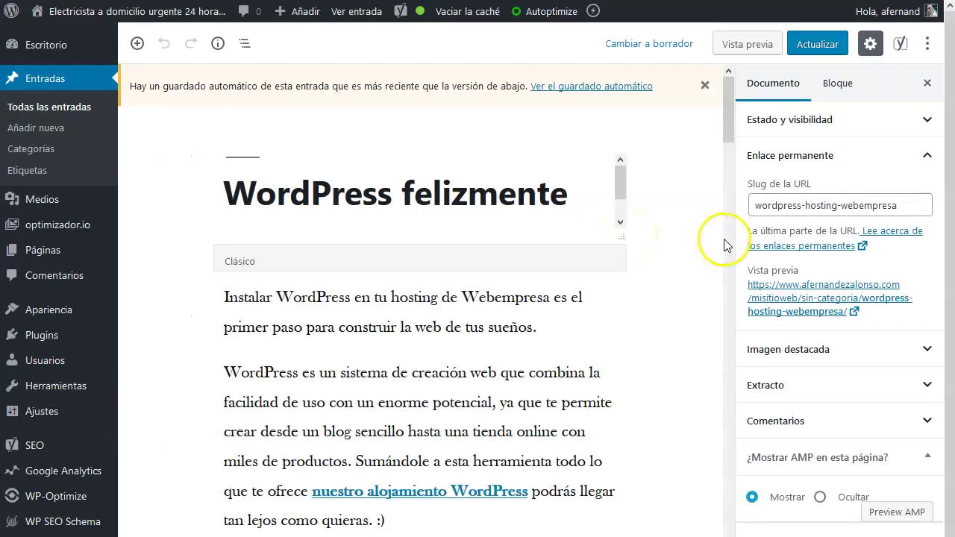
{"action": "scroll", "coordinate": [704, 239], "scroll_direction": "down", "scroll_amount": 10}
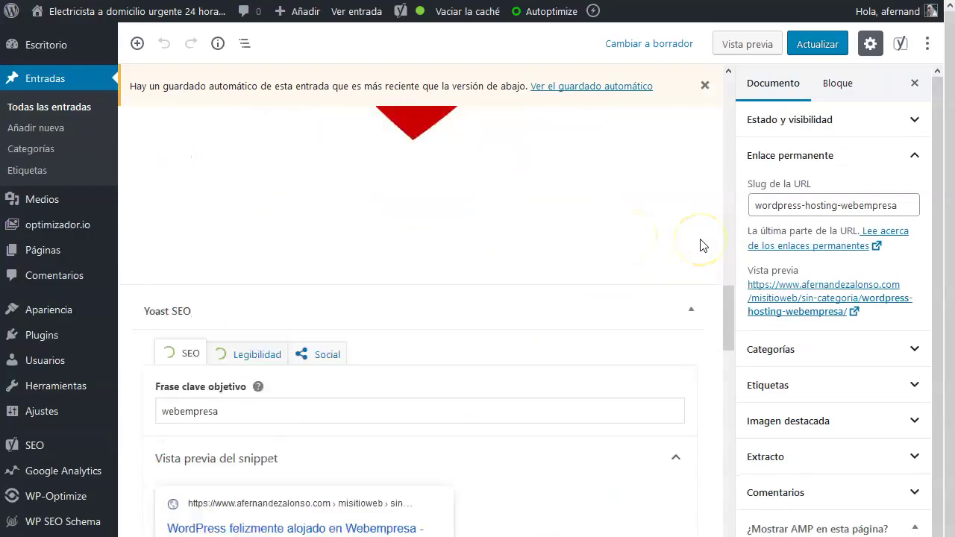
{"action": "scroll", "coordinate": [700, 245], "scroll_direction": "down", "scroll_amount": 5}
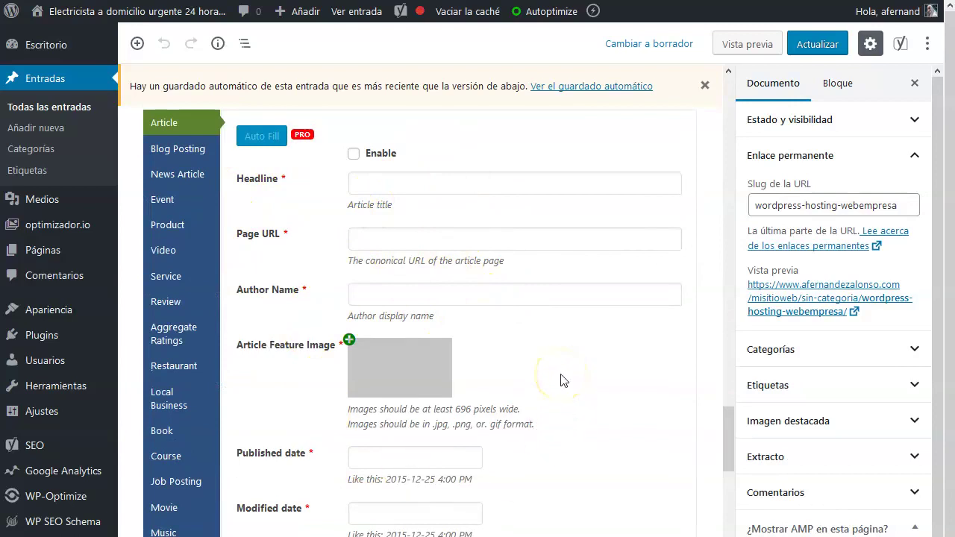
{"action": "scroll", "coordinate": [564, 380], "scroll_direction": "up", "scroll_amount": 5}
{"action": "left_click", "coordinate": [705, 86]}
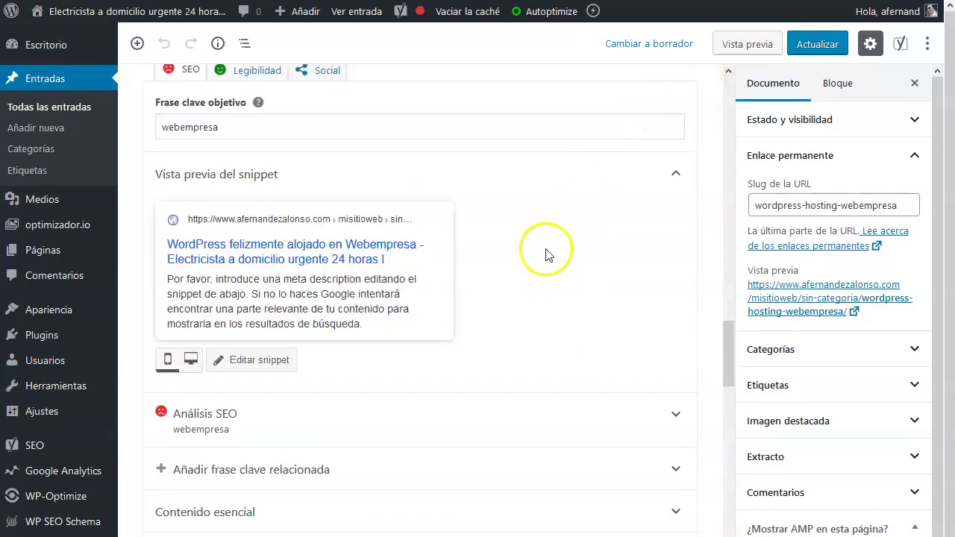
Locate the WP SEO Structured Data Schema section below the post's Yoast SEO settings and focus the Article headline.
{"action": "scroll", "coordinate": [546, 252], "scroll_direction": "up", "scroll_amount": 4}
{"action": "scroll", "coordinate": [523, 271], "scroll_direction": "down", "scroll_amount": 8}
{"action": "left_click", "coordinate": [388, 336]}
{"action": "scroll", "coordinate": [599, 299], "scroll_direction": "up", "scroll_amount": 6}
{"action": "scroll", "coordinate": [359, 321], "scroll_direction": "down", "scroll_amount": 6}
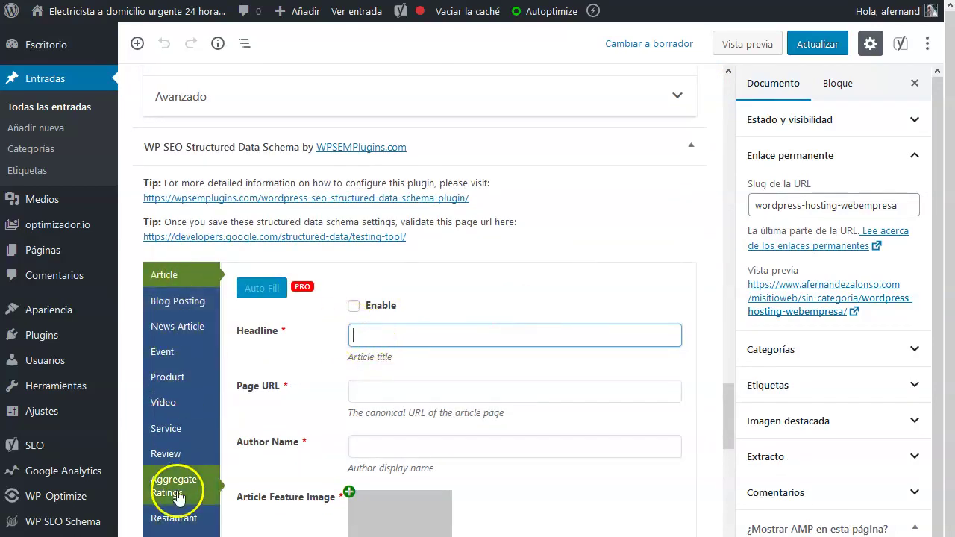
Show the Blog Posting schema for the post and look through the other schema types offered.
{"action": "left_click", "coordinate": [183, 297]}
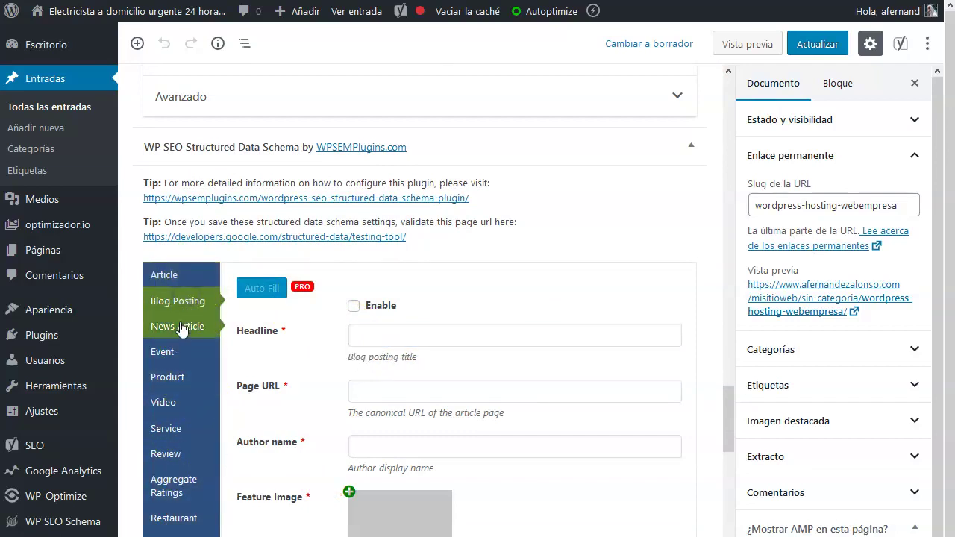
{"action": "left_click", "coordinate": [175, 392]}
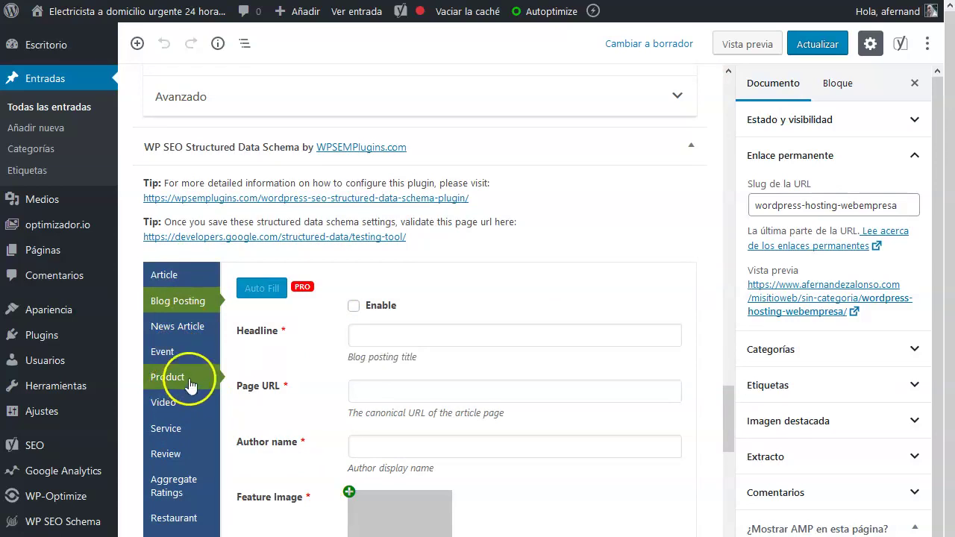
{"action": "left_click", "coordinate": [180, 401]}
{"action": "scroll", "coordinate": [176, 433], "scroll_direction": "down", "scroll_amount": 3}
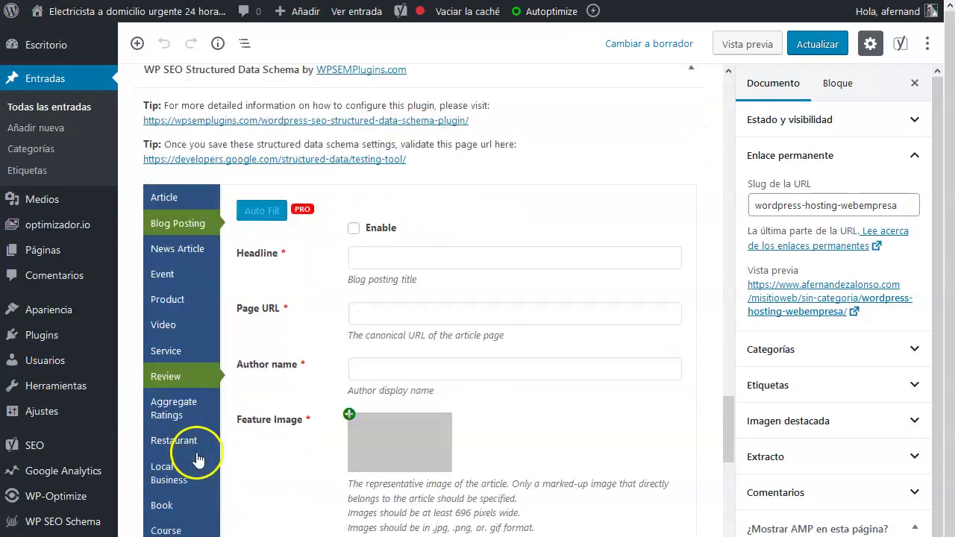
{"action": "scroll", "coordinate": [134, 380], "scroll_direction": "down", "scroll_amount": 2}
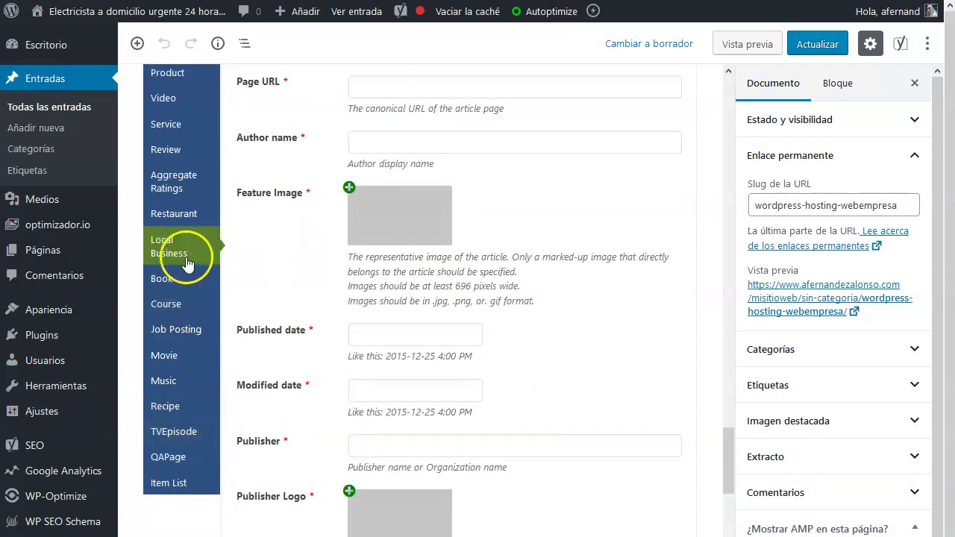
{"action": "scroll", "coordinate": [187, 249], "scroll_direction": "up", "scroll_amount": 3}
{"action": "scroll", "coordinate": [380, 237], "scroll_direction": "up", "scroll_amount": 15}
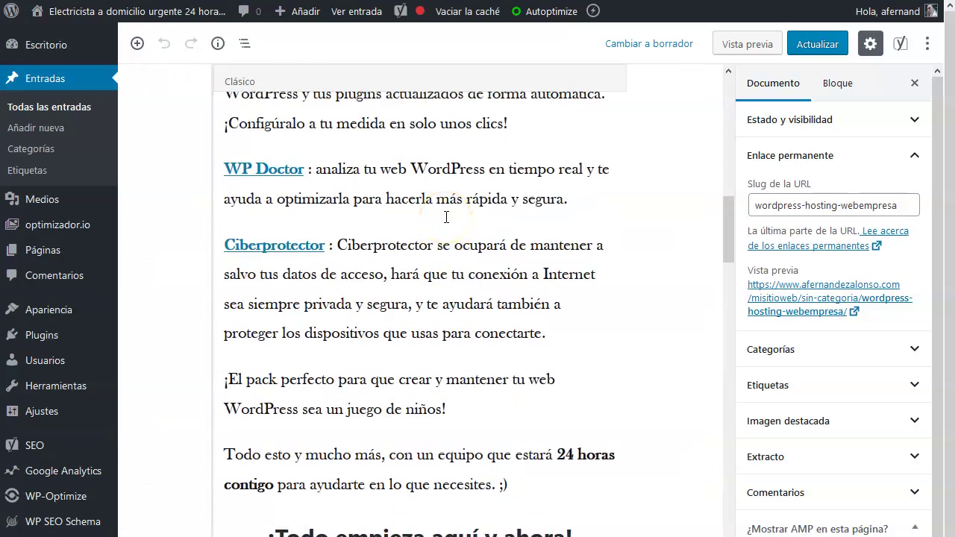
{"action": "scroll", "coordinate": [446, 217], "scroll_direction": "down", "scroll_amount": 15}
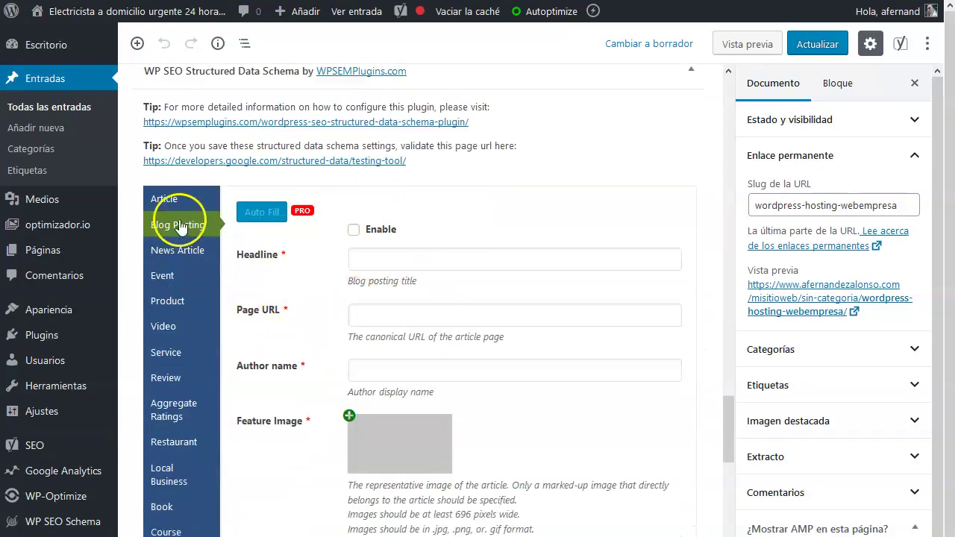
Enable the Blog Posting schema and go through its Headline, Page URL and Author name fields.
{"action": "left_click", "coordinate": [354, 230]}
{"action": "left_click", "coordinate": [369, 256]}
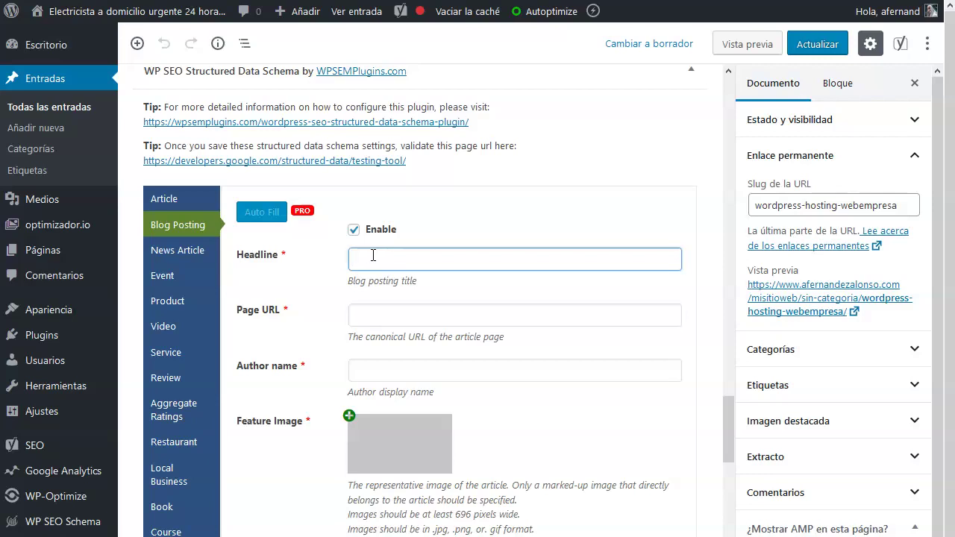
{"action": "left_click", "coordinate": [373, 315]}
{"action": "left_click", "coordinate": [401, 369]}
{"action": "left_click", "coordinate": [425, 261]}
{"action": "scroll", "coordinate": [426, 269], "scroll_direction": "up", "scroll_amount": 10}
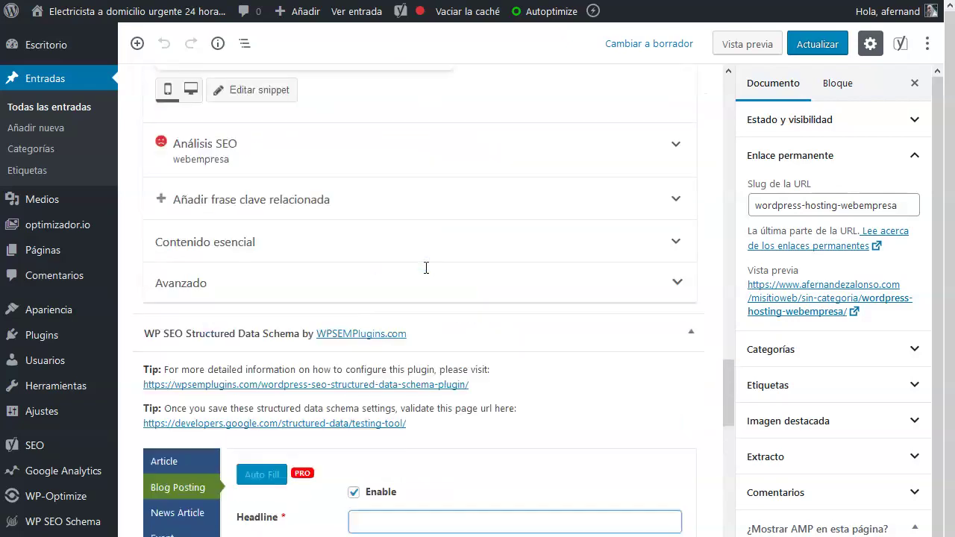
{"action": "scroll", "coordinate": [426, 269], "scroll_direction": "up", "scroll_amount": 4}
{"action": "scroll", "coordinate": [533, 266], "scroll_direction": "down", "scroll_amount": 15}
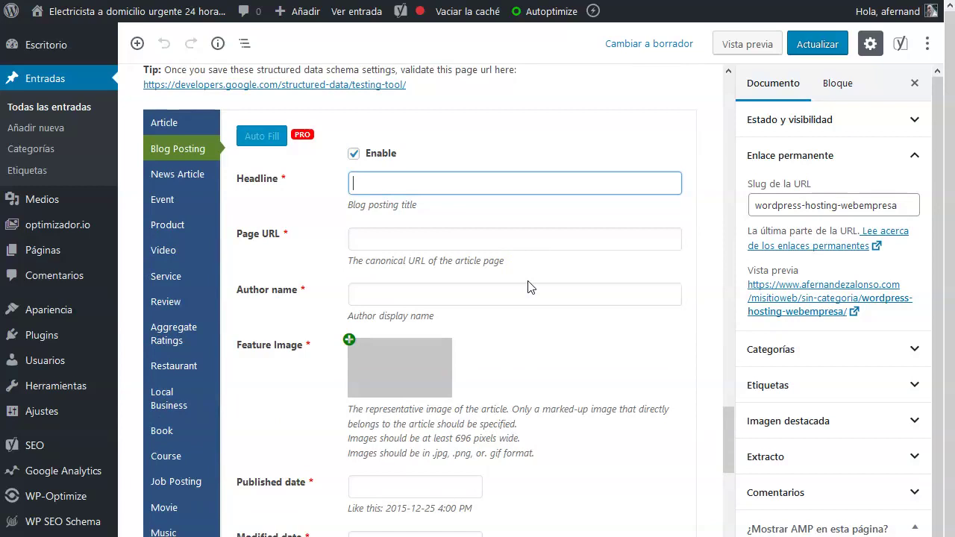
{"action": "left_click", "coordinate": [489, 188]}
{"action": "type", "text": "a cabecer"}
{"action": "key", "text": "Tab"}
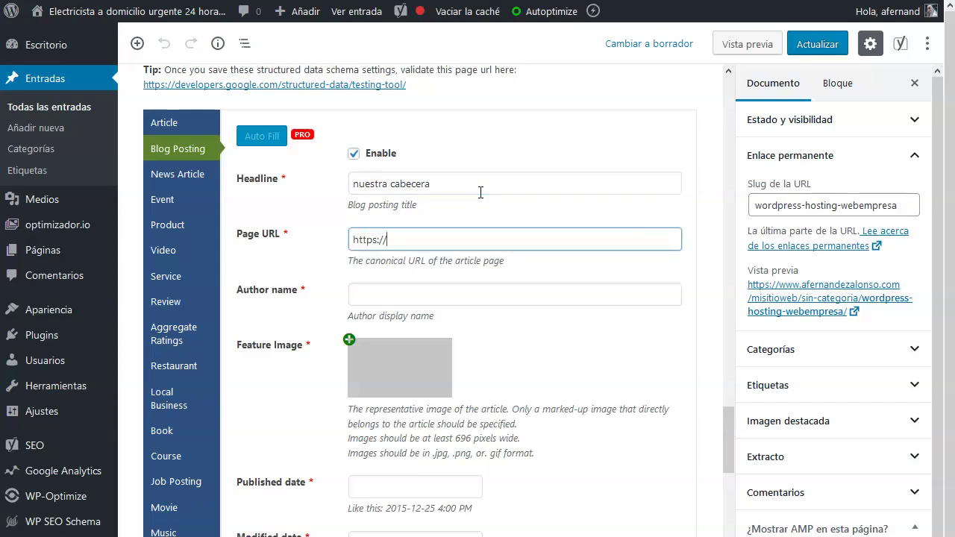
Go through the remaining Blog Posting fields from Published date to Article body, placing the cursor in Published date.
{"action": "scroll", "coordinate": [508, 277], "scroll_direction": "down", "scroll_amount": 4}
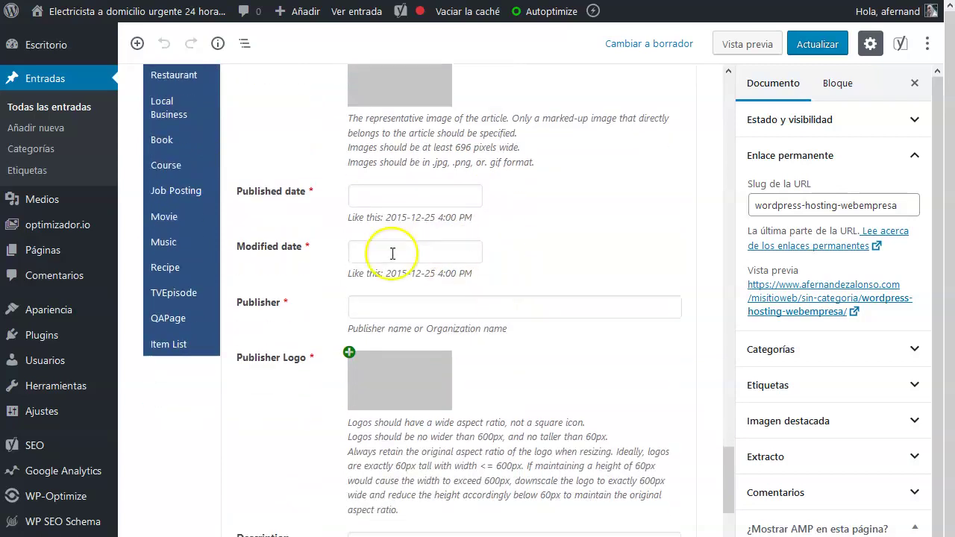
{"action": "left_click", "coordinate": [430, 182]}
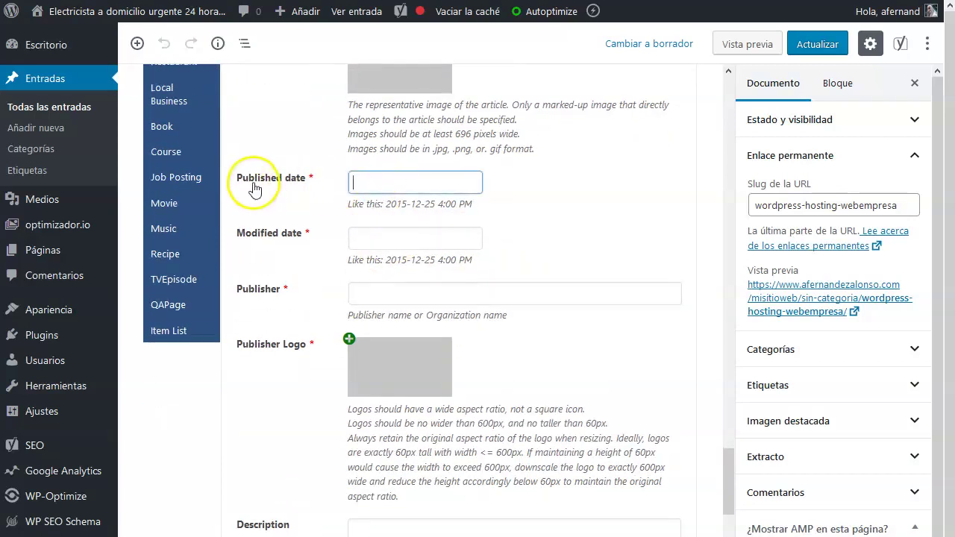
{"action": "scroll", "coordinate": [407, 313], "scroll_direction": "down", "scroll_amount": 2}
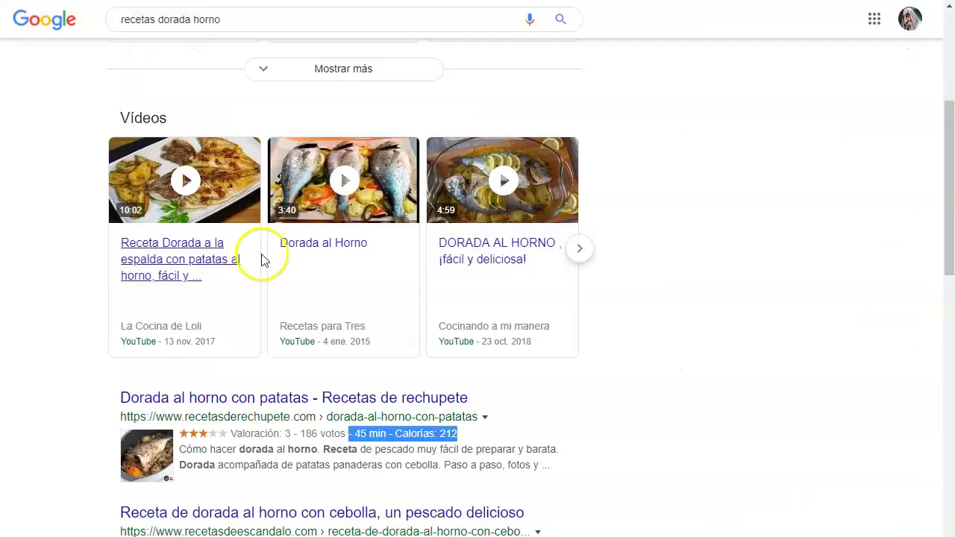
Examine the rich snippets in the Google results for "recetas dorada horno", and return to the WordPress post editor.
{"action": "scroll", "coordinate": [296, 427], "scroll_direction": "down", "scroll_amount": 1}
{"action": "scroll", "coordinate": [296, 428], "scroll_direction": "down", "scroll_amount": 1}
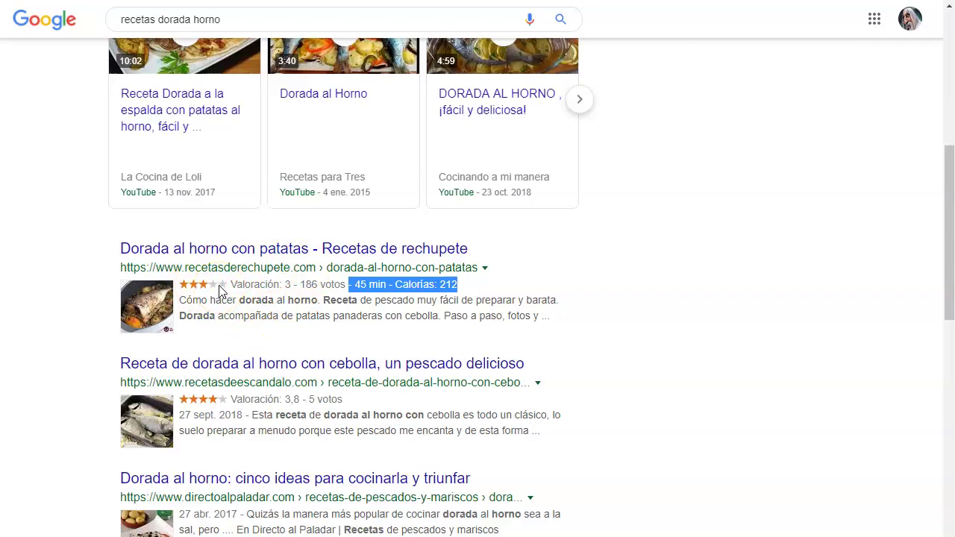
{"action": "key", "text": "alt+Tab"}
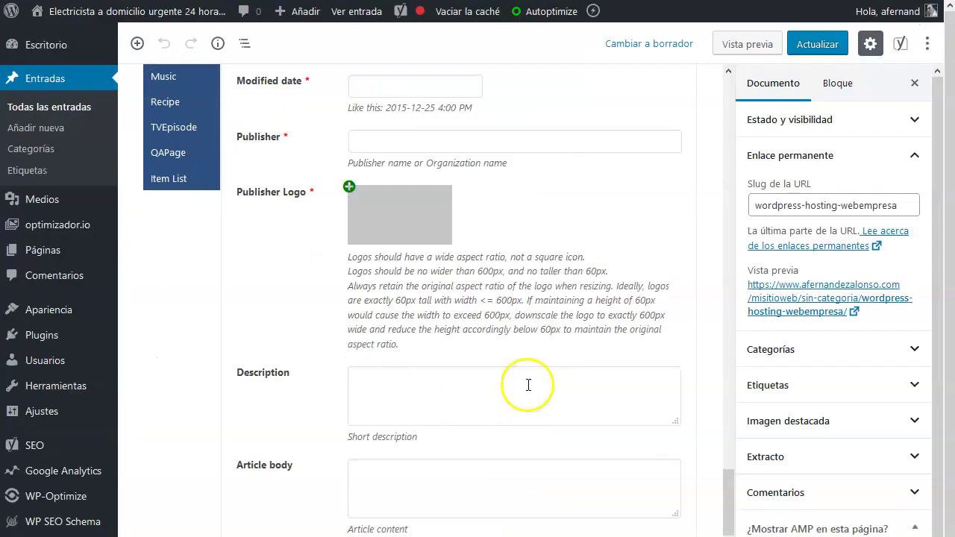
Review the Blog Posting schema fields and the list of other schema types in the WP SEO Structured Data Schema section.
{"action": "scroll", "coordinate": [550, 320], "scroll_direction": "up", "scroll_amount": 9}
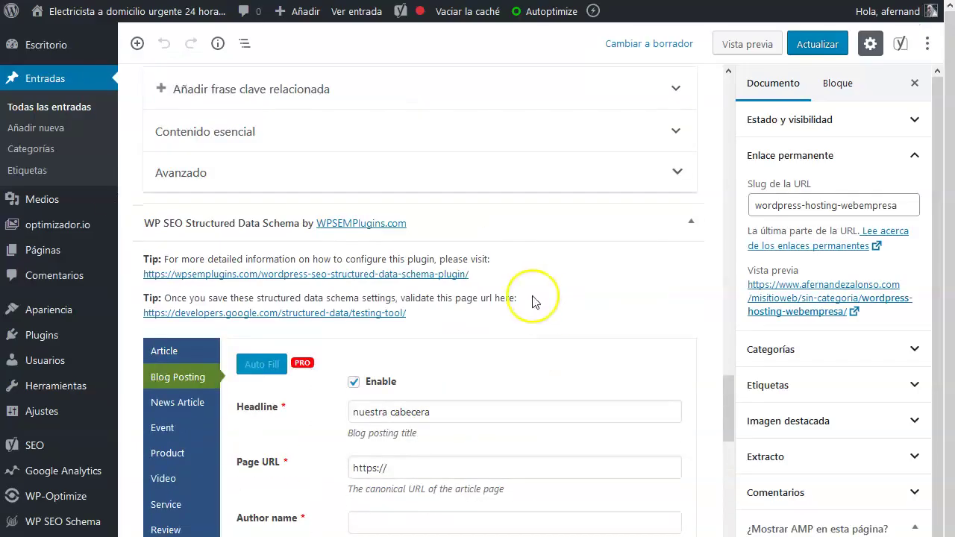
{"action": "scroll", "coordinate": [265, 162], "scroll_direction": "down", "scroll_amount": 6}
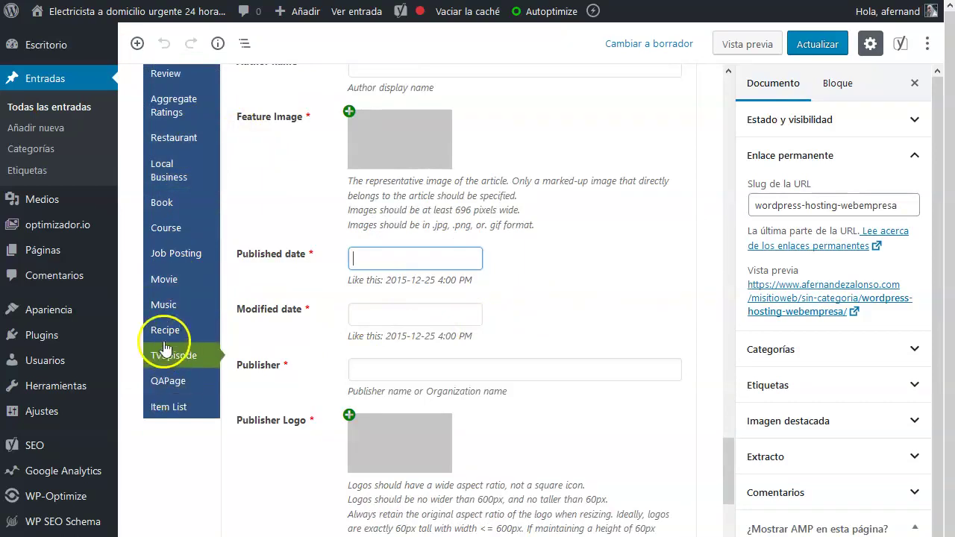
{"action": "scroll", "coordinate": [167, 314], "scroll_direction": "up", "scroll_amount": 3}
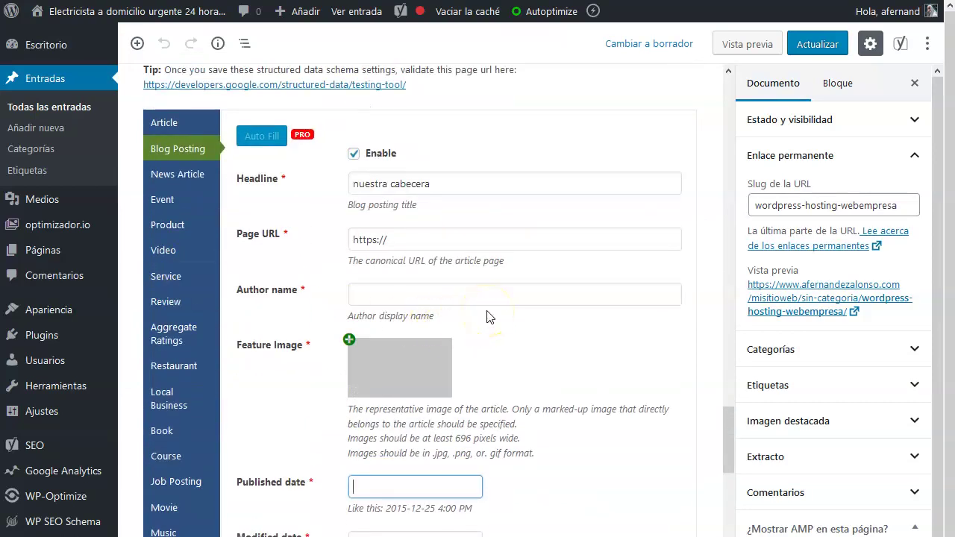
{"action": "scroll", "coordinate": [487, 317], "scroll_direction": "up", "scroll_amount": 5}
{"action": "scroll", "coordinate": [469, 367], "scroll_direction": "down", "scroll_amount": 4}
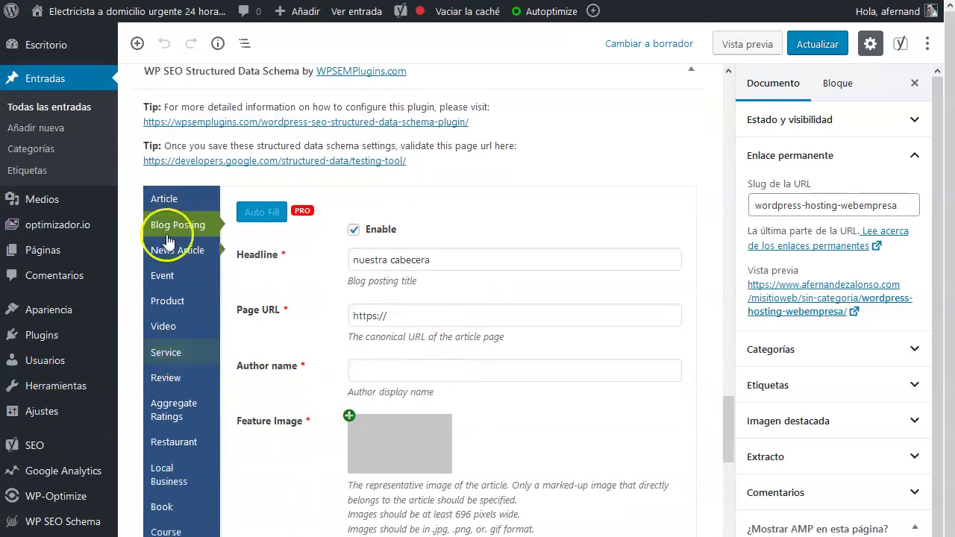